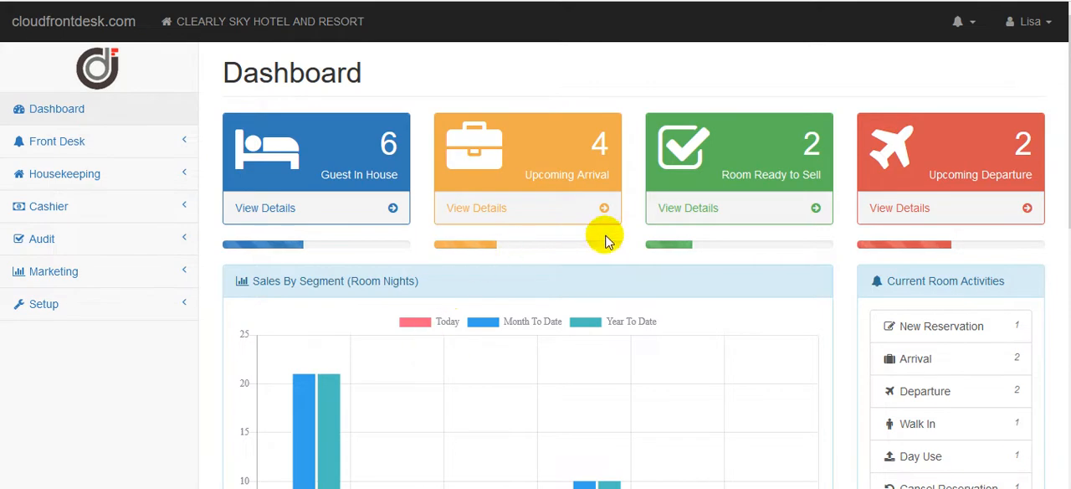
# Open the Night Audit page of the Audit section.
pyautogui.click(60, 239)
pyautogui.click(77, 275)
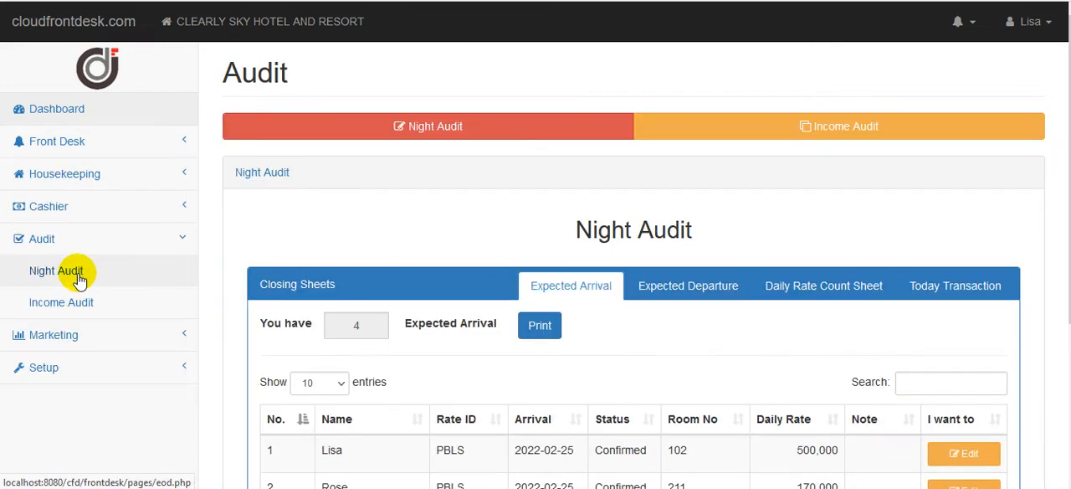
pyautogui.moveTo(1069, 260)
pyautogui.mouseDown()
pyautogui.moveTo(1069, 296)
pyautogui.moveTo(1069, 260)
pyautogui.mouseUp()
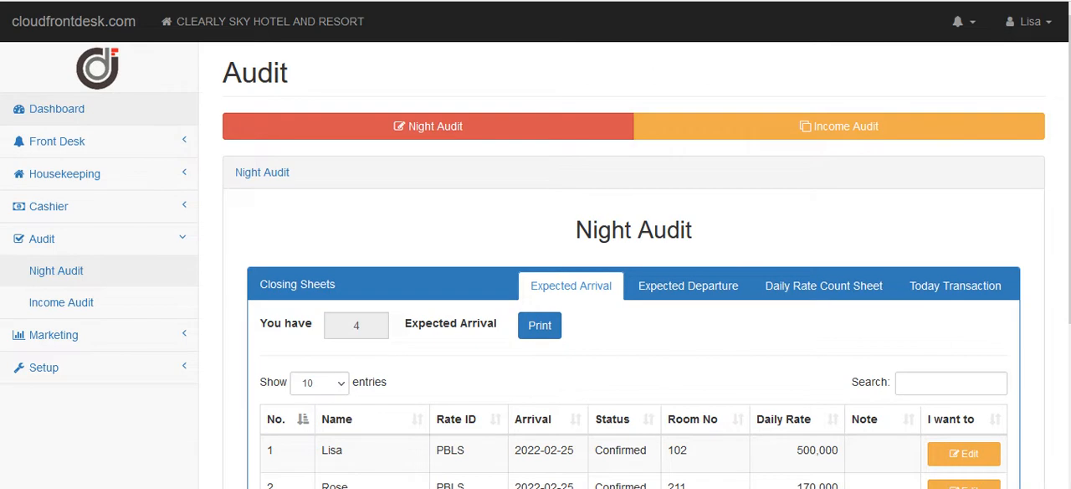
# Examine the list of expected arrivals in the closing sheets, including arrival dates, statuses, room numbers and daily rates.
pyautogui.scroll(-1, 647, 267)
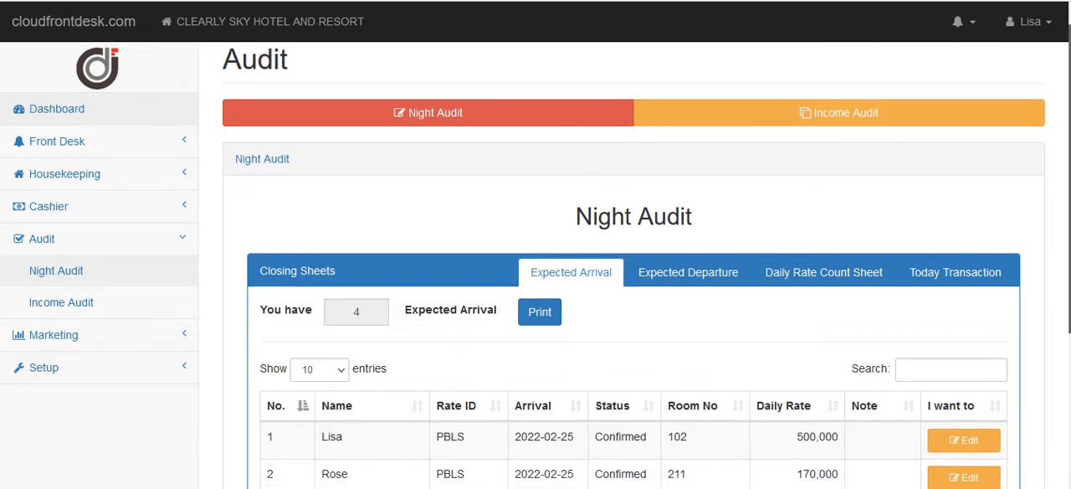
pyautogui.scroll(-2, 633, 265)
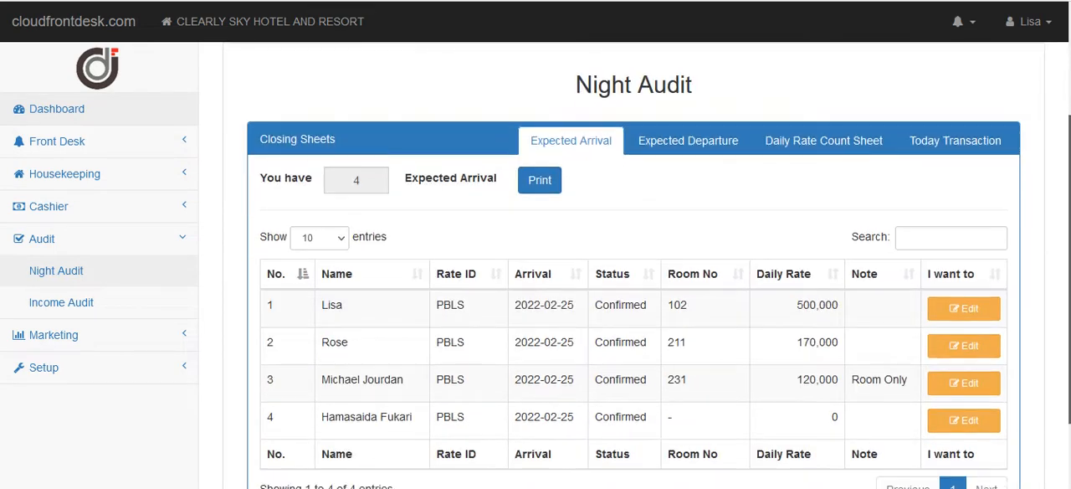
pyautogui.scroll(-1, 647, 265)
pyautogui.scroll(2, 647, 265)
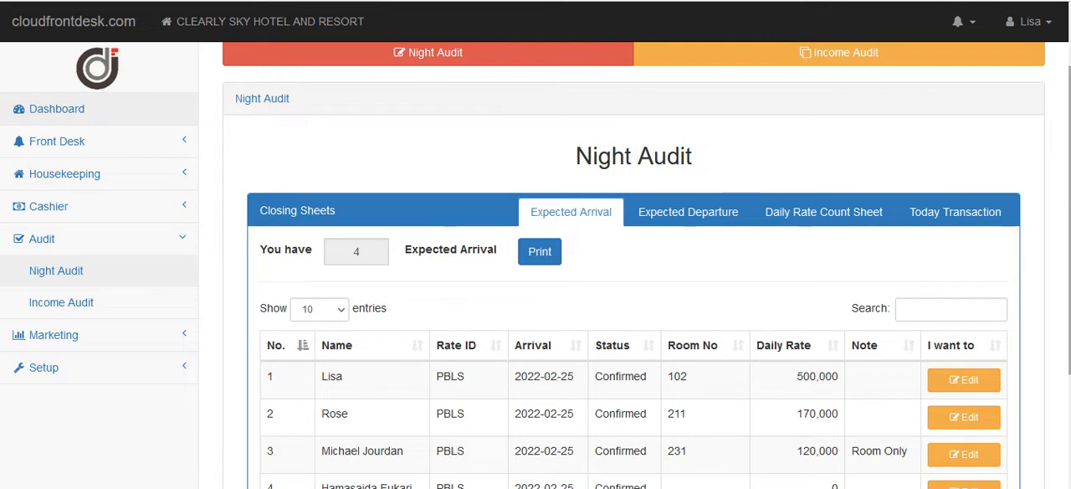
pyautogui.scroll(-1, 647, 266)
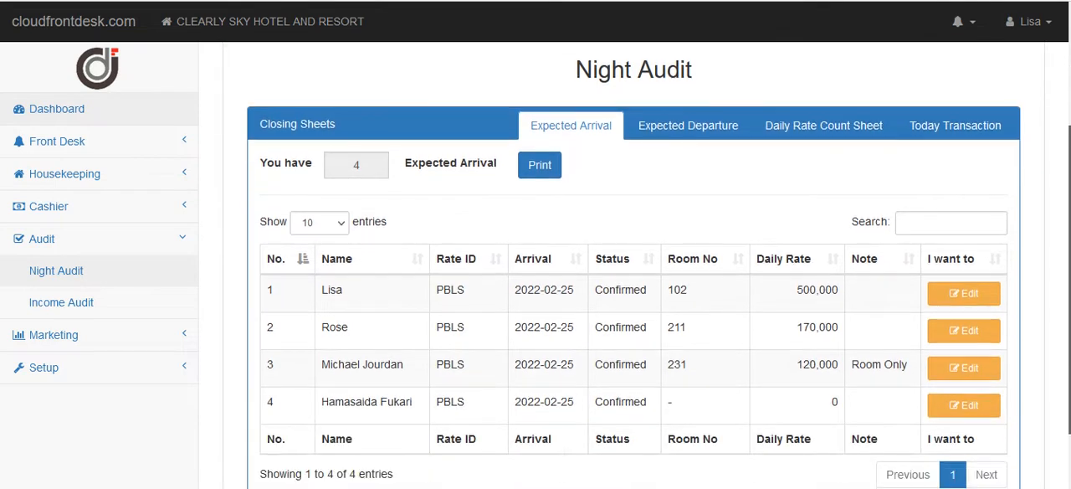
pyautogui.scroll(1, 633, 275)
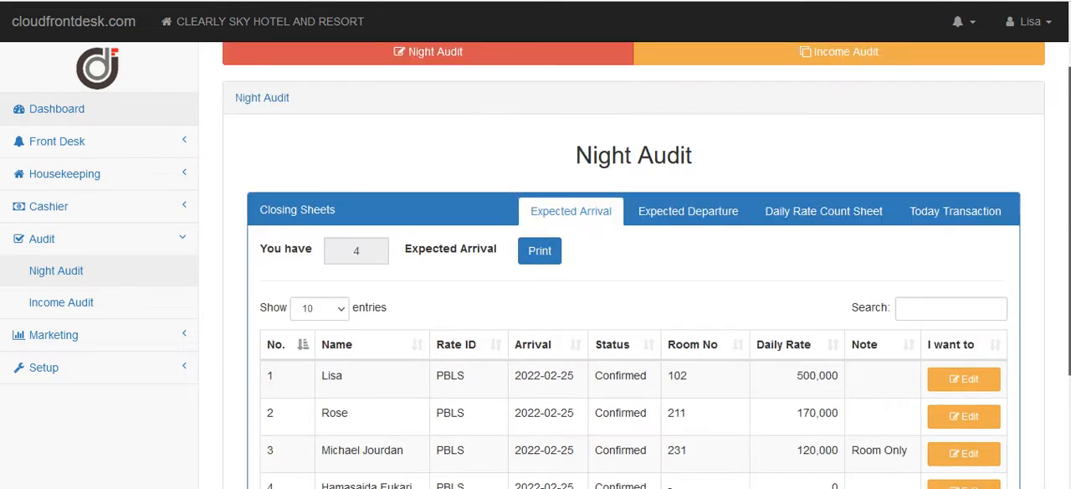
pyautogui.scroll(-1, 989, 223)
# Look through the closing sheets, viewing the expected departures and the Daily Rate Count Sheet.
pyautogui.click(663, 165)
pyautogui.click(780, 171)
pyautogui.click(903, 167)
pyautogui.click(595, 170)
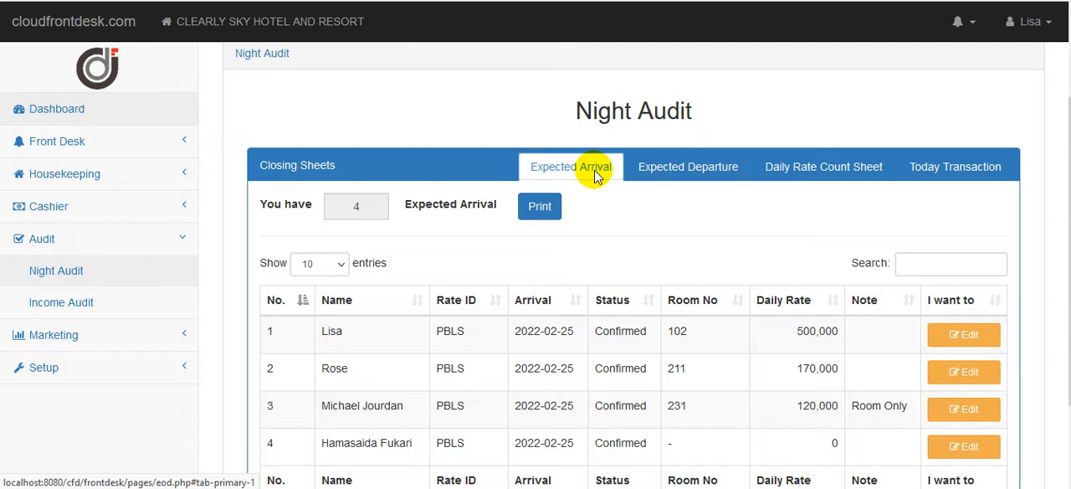
pyautogui.click(646, 176)
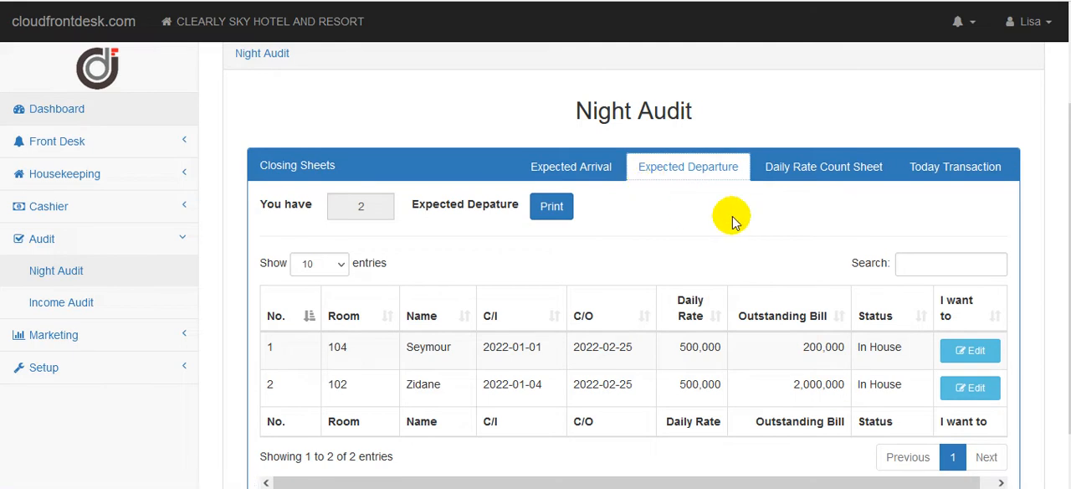
pyautogui.click(786, 172)
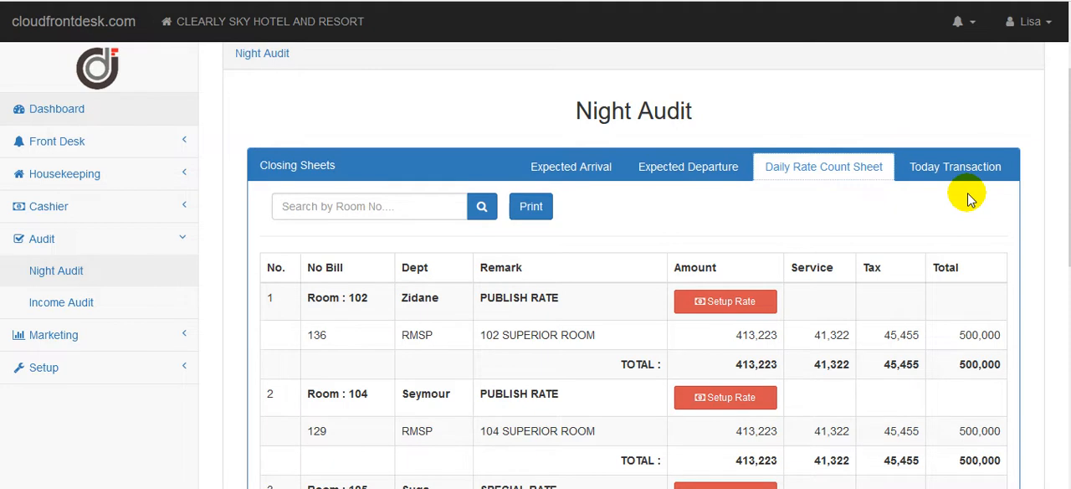
# Review the Today Transaction sheet from the petty cash entries down to the total revenue, total payment and guest ledger movements.
pyautogui.click(924, 171)
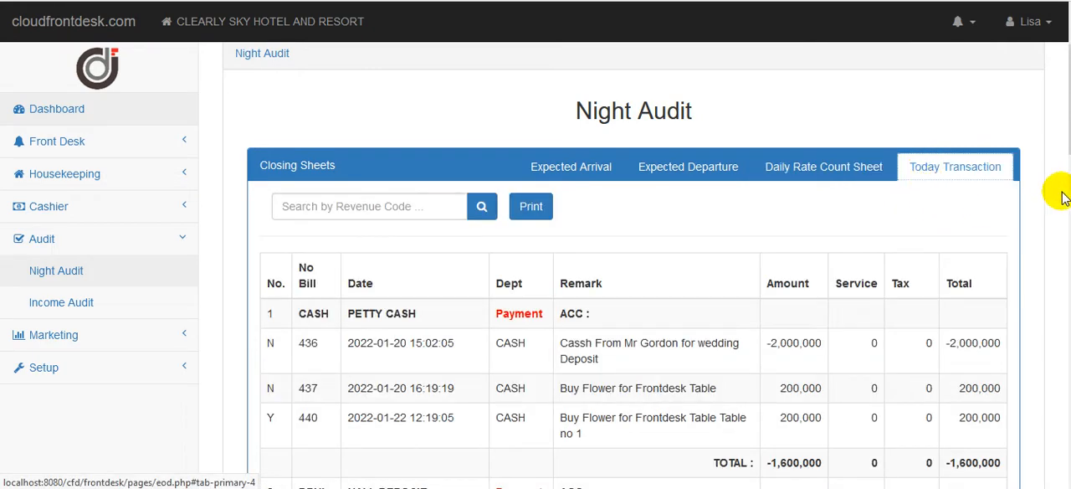
pyautogui.scroll(-2, 1059, 210)
pyautogui.scroll(-6, 1055, 337)
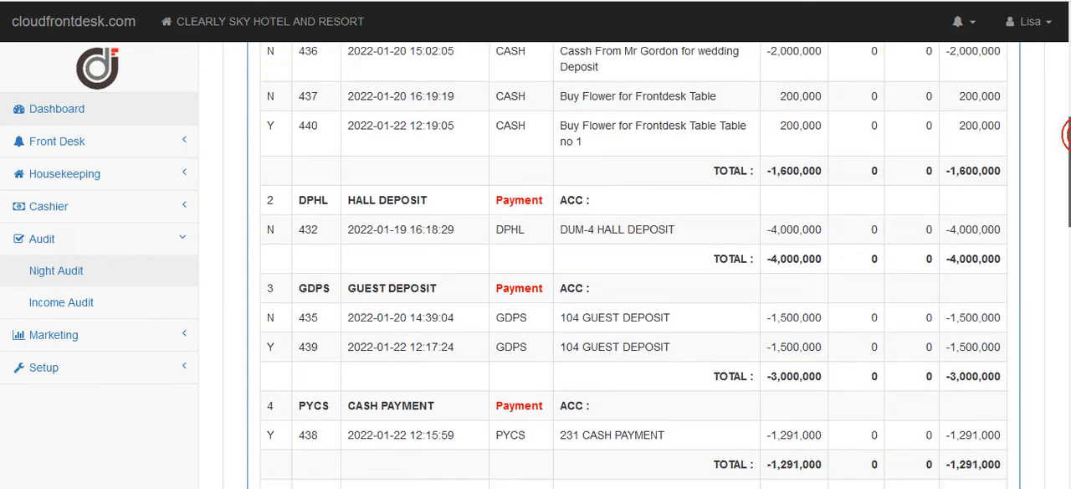
pyautogui.scroll(-4, 1046, 351)
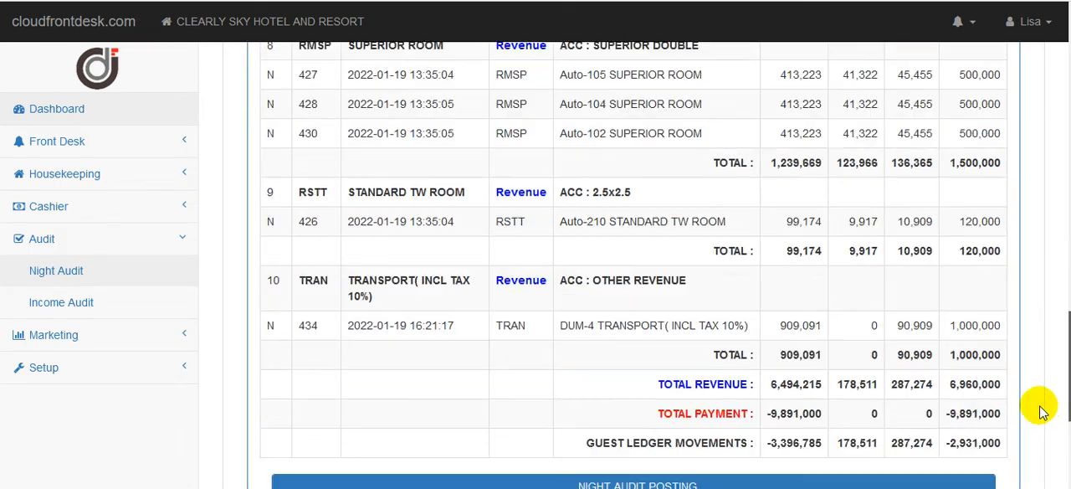
pyautogui.scroll(10, 1043, 361)
pyautogui.scroll(3, 634, 257)
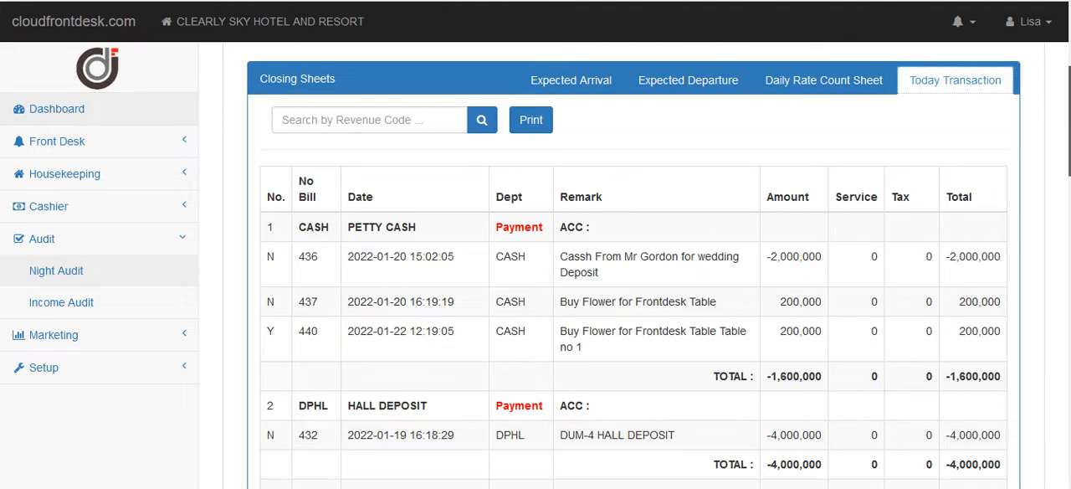
pyautogui.scroll(-6, 634, 265)
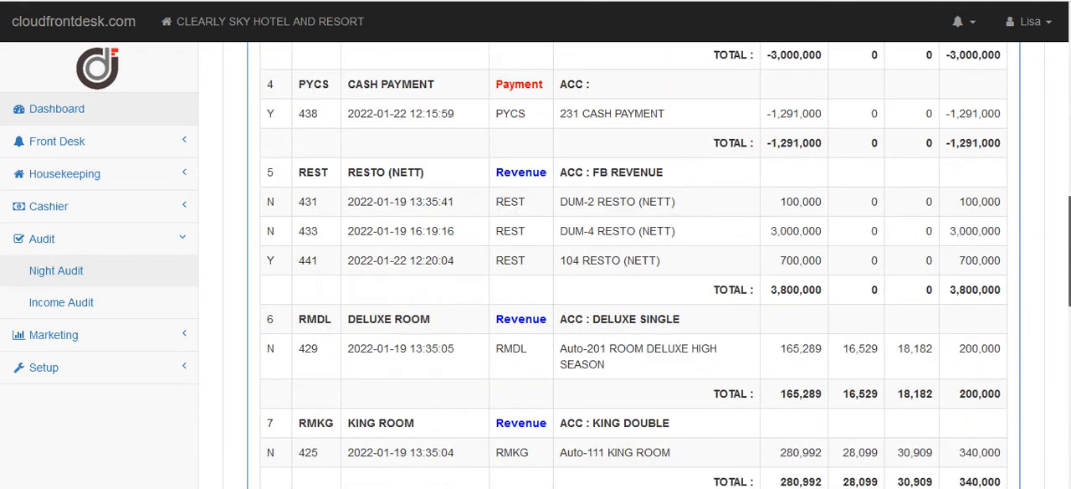
pyautogui.scroll(8, 1063, 147)
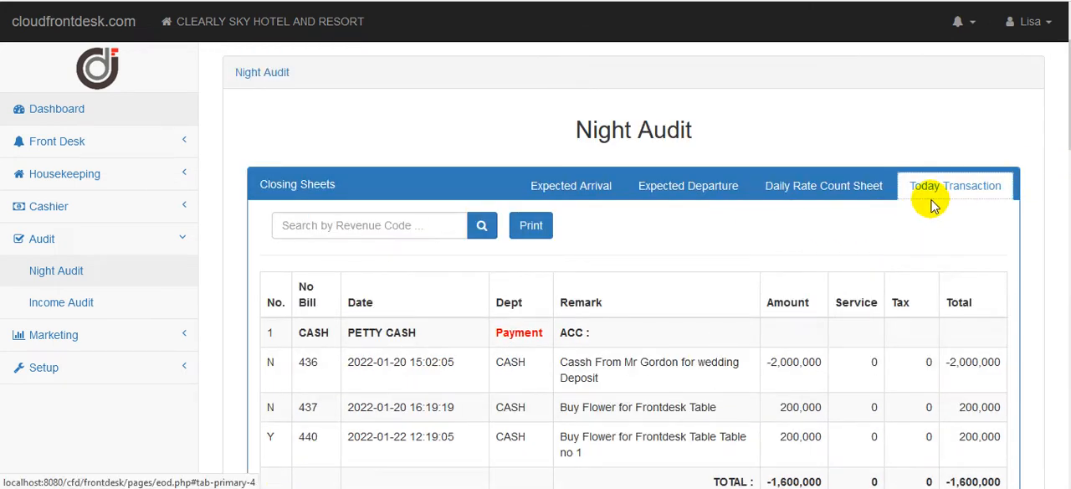
# From the expected arrivals, edit the room 102 reservation, set its check-in date to 02/26/2022 and save it.
pyautogui.click(553, 187)
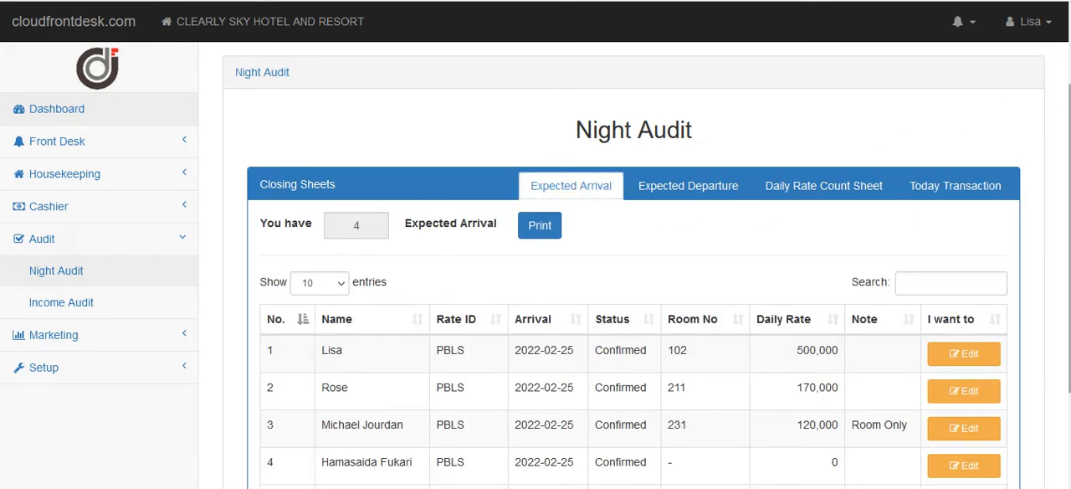
pyautogui.scroll(-1, 1057, 103)
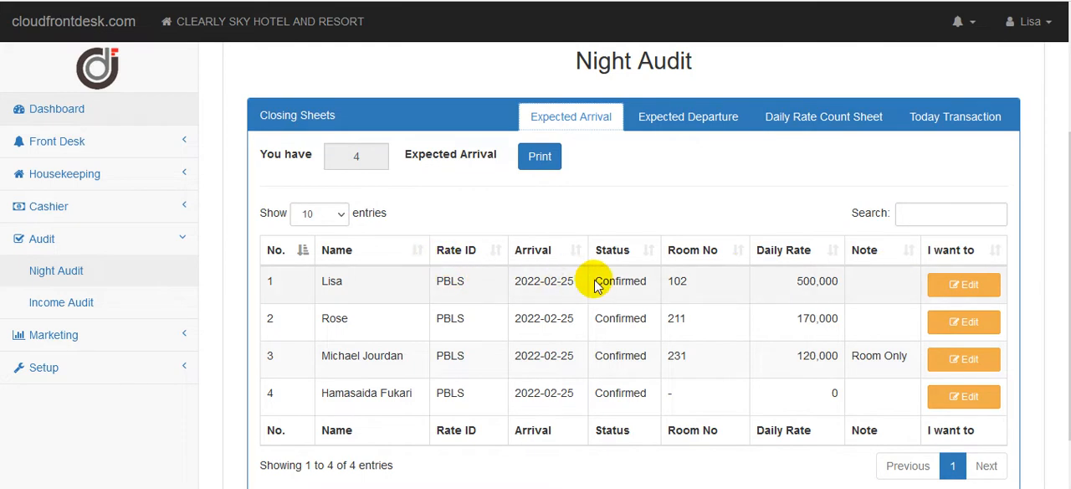
pyautogui.click(968, 287)
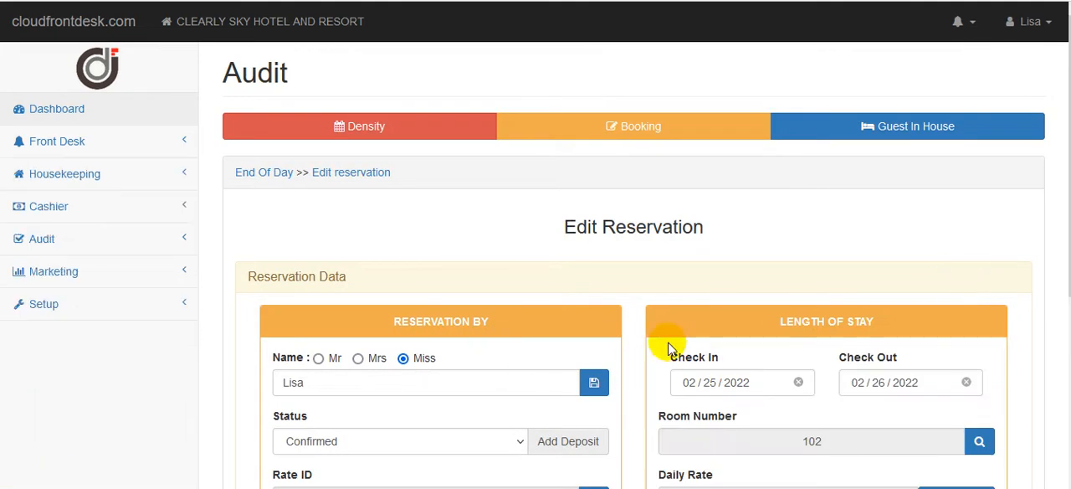
pyautogui.scroll(-1, 475, 369)
pyautogui.click(707, 296)
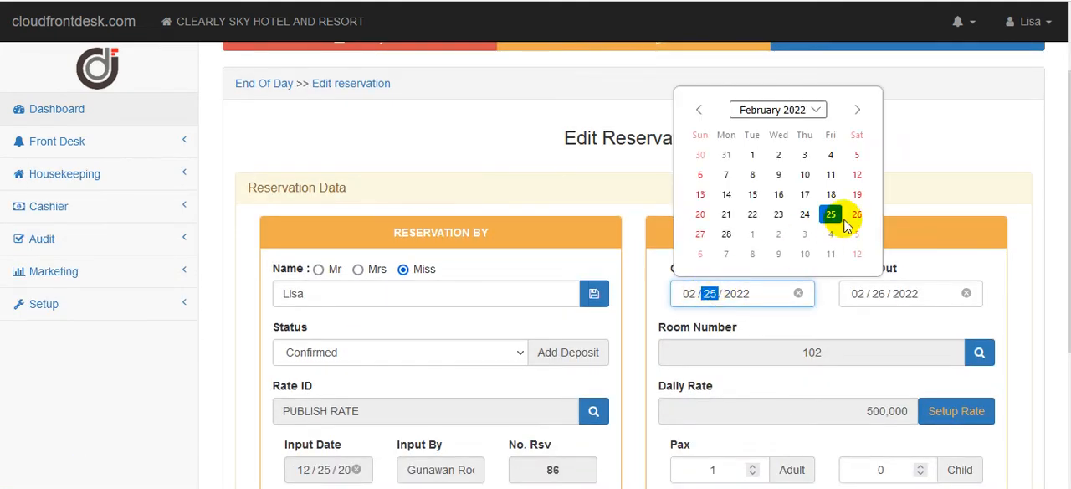
pyautogui.click(857, 215)
pyautogui.click(594, 294)
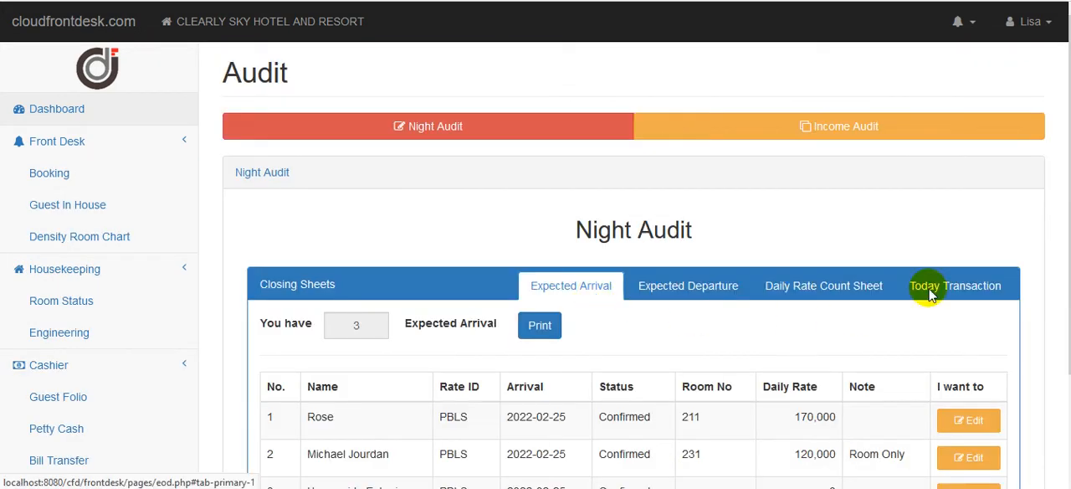
# Set the check-in date of the expected arrival in room 211 to 02/26/2022 and save the reservation.
pyautogui.moveTo(1069, 179); pyautogui.dragTo(1069, 258)
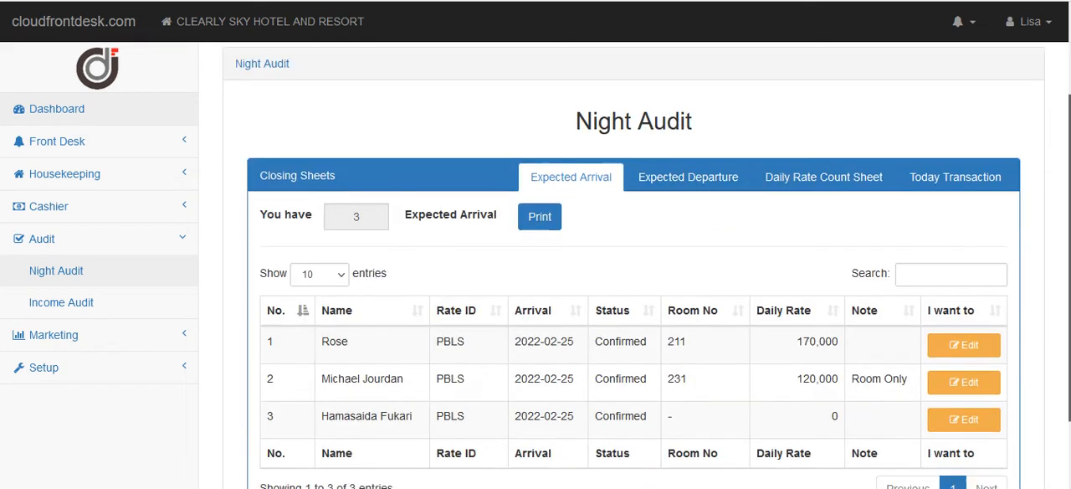
pyautogui.click(989, 353)
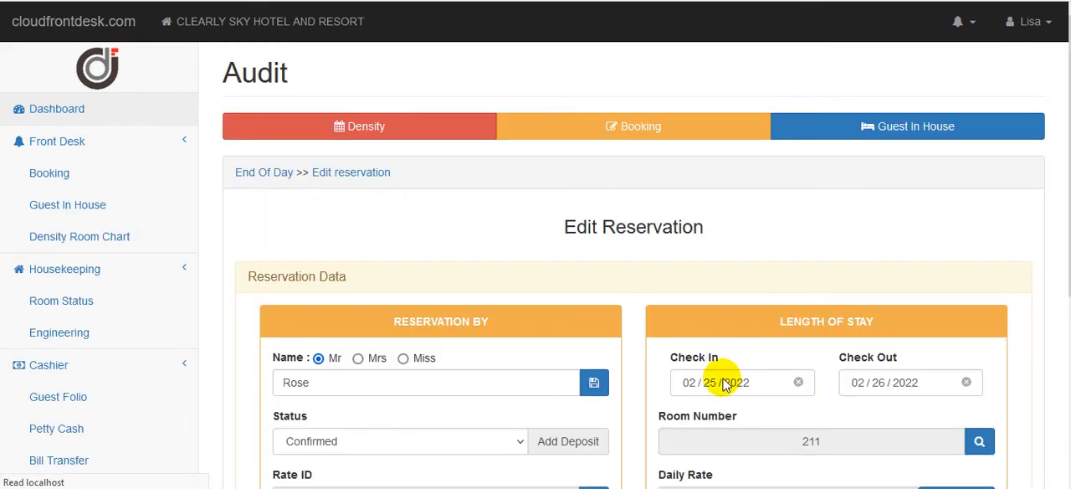
pyautogui.click(742, 382)
pyautogui.click(855, 304)
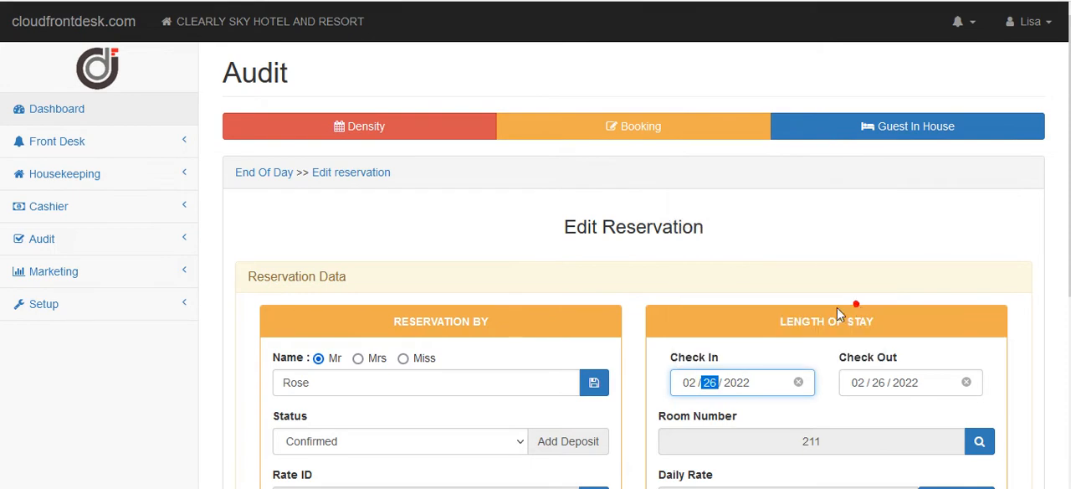
pyautogui.click(594, 385)
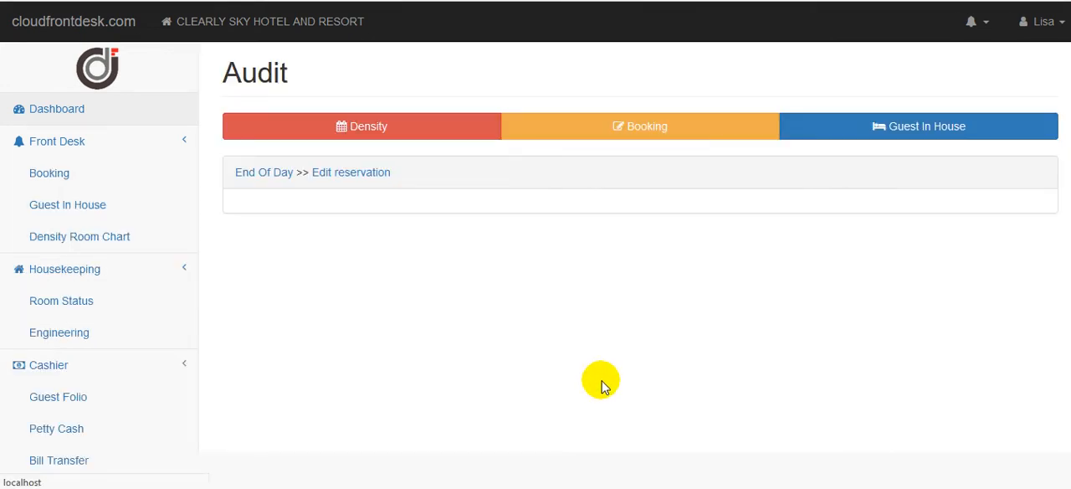
# Set the check-in date of the expected arrival in room 231 to 02/26/2022 and save the reservation.
pyautogui.scroll(-2, 909, 283)
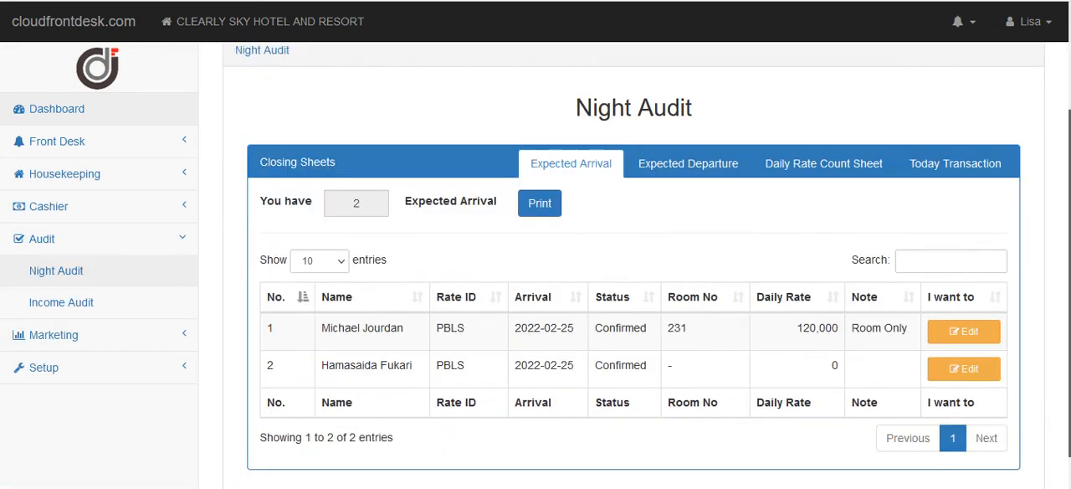
pyautogui.click(963, 310)
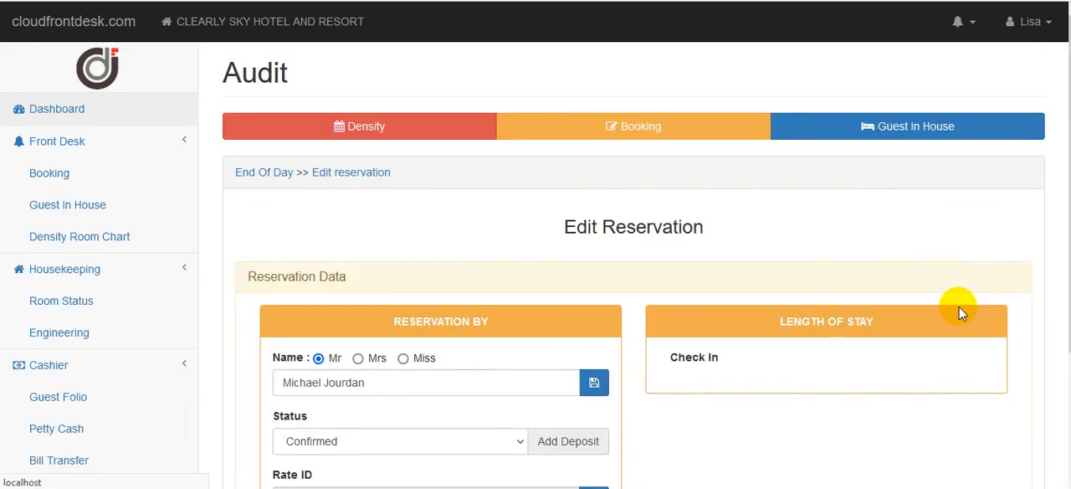
pyautogui.click(709, 382)
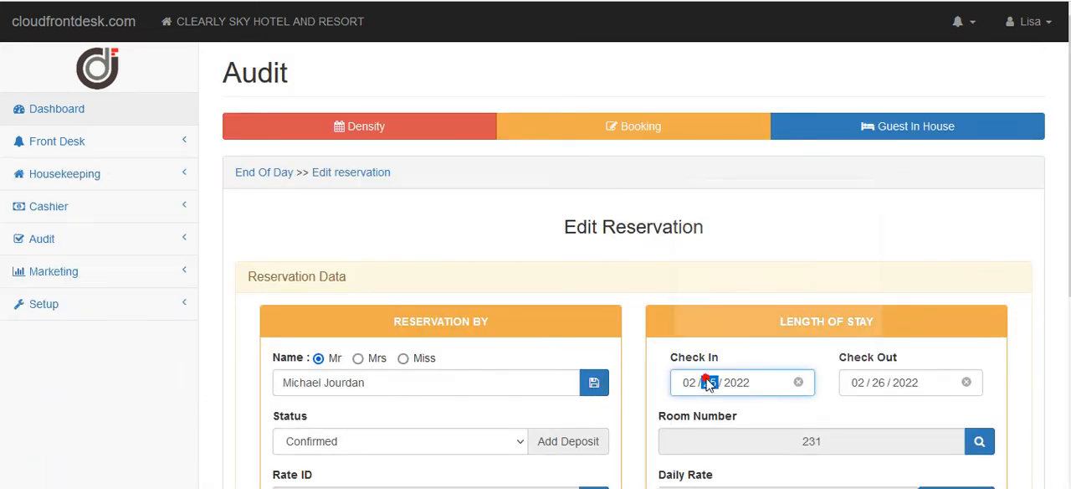
pyautogui.click(858, 301)
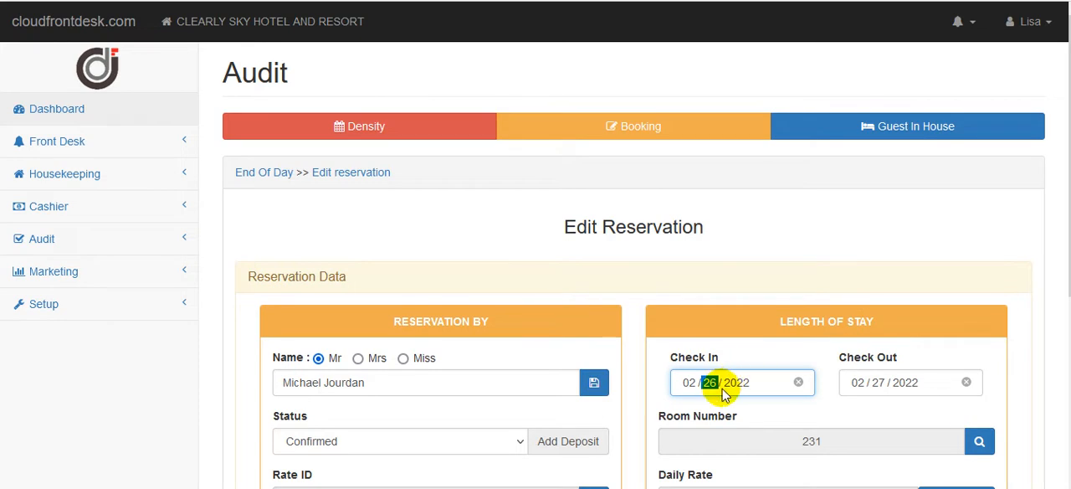
pyautogui.click(594, 382)
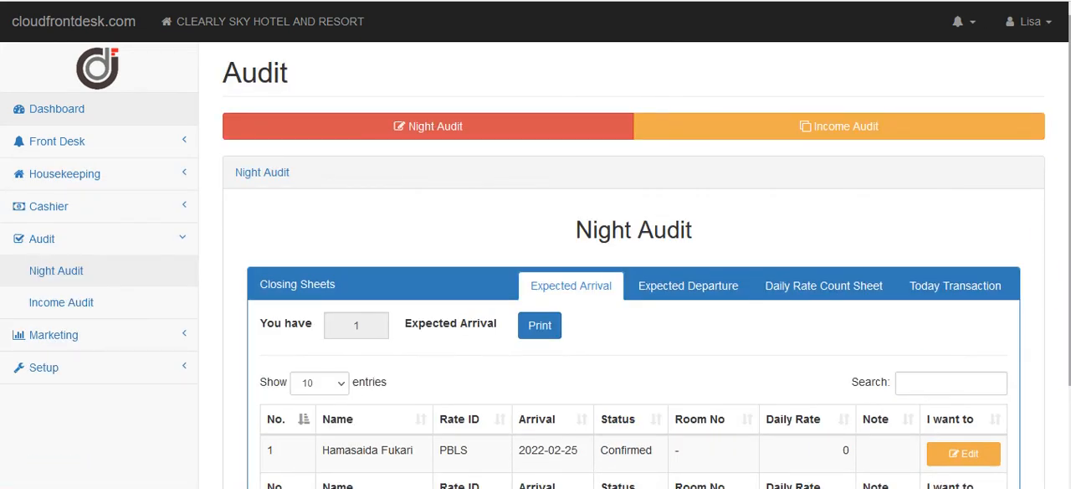
# Move the check-in date of the expected arrival without a room number to 02/26/2022 and save the reservation.
pyautogui.scroll(-1, 621, 379)
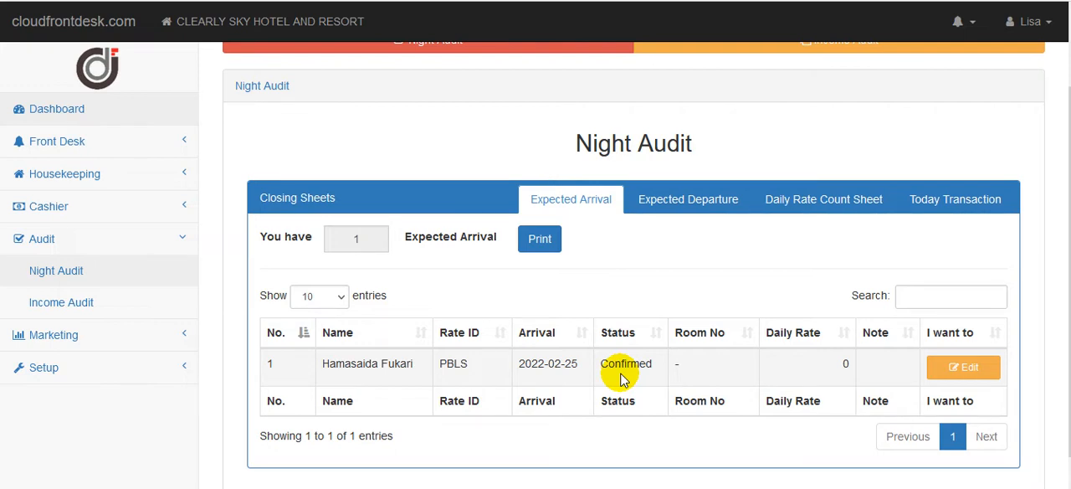
pyautogui.click(975, 371)
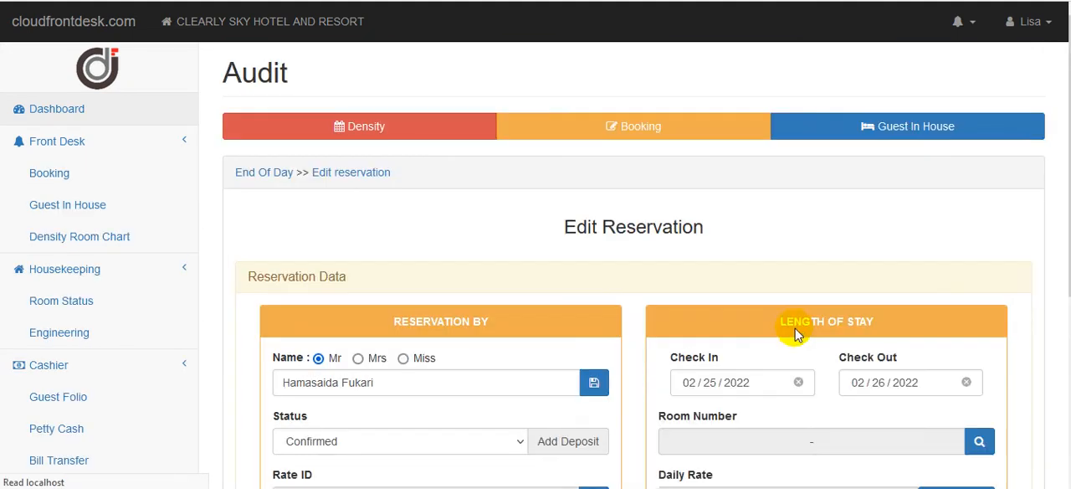
pyautogui.click(734, 387)
pyautogui.click(831, 303)
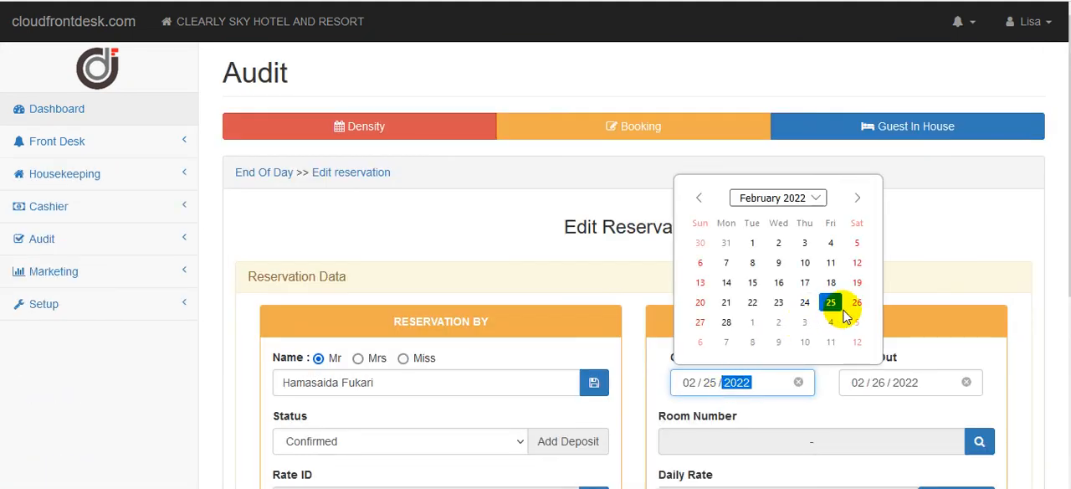
pyautogui.click(593, 380)
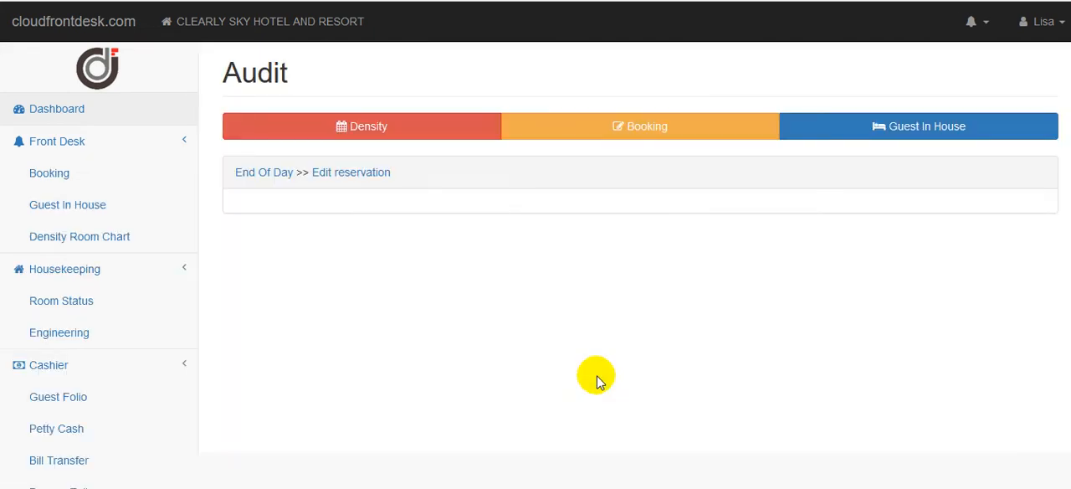
pyautogui.moveTo(1069, 314); pyautogui.dragTo(1069, 398)
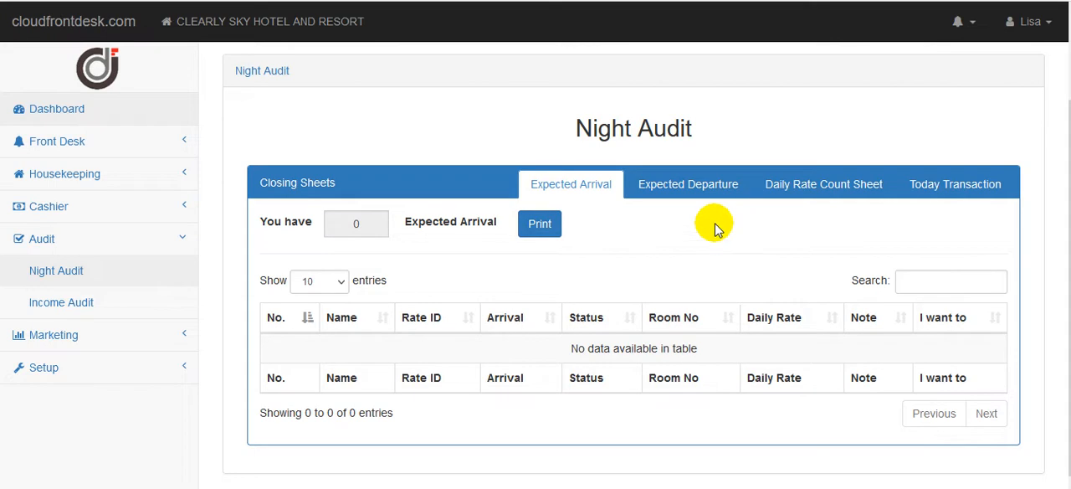
# From the expected departures, extend the room 104 guest's check-out date to 02/26/2022 and confirm the extension.
pyautogui.click(674, 192)
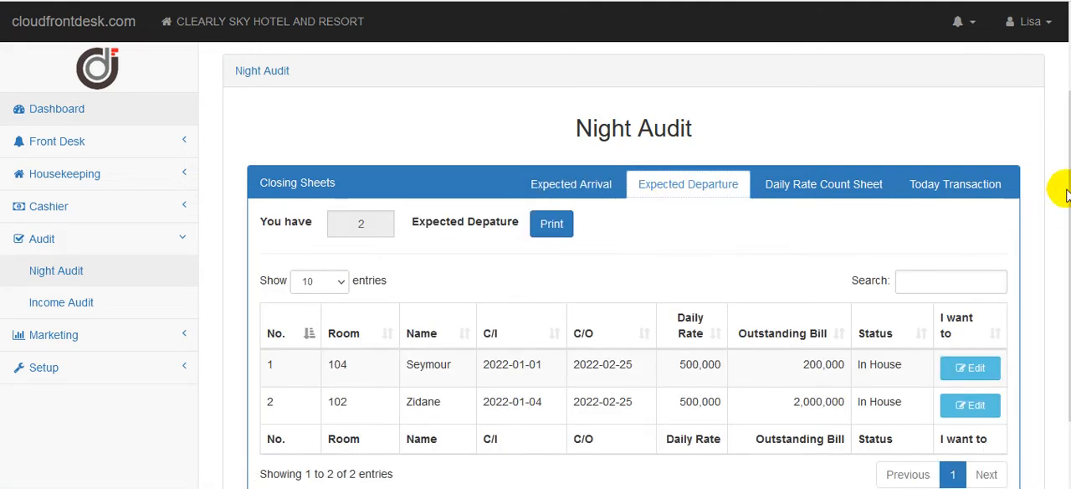
pyautogui.moveTo(1069, 203); pyautogui.dragTo(1070, 257)
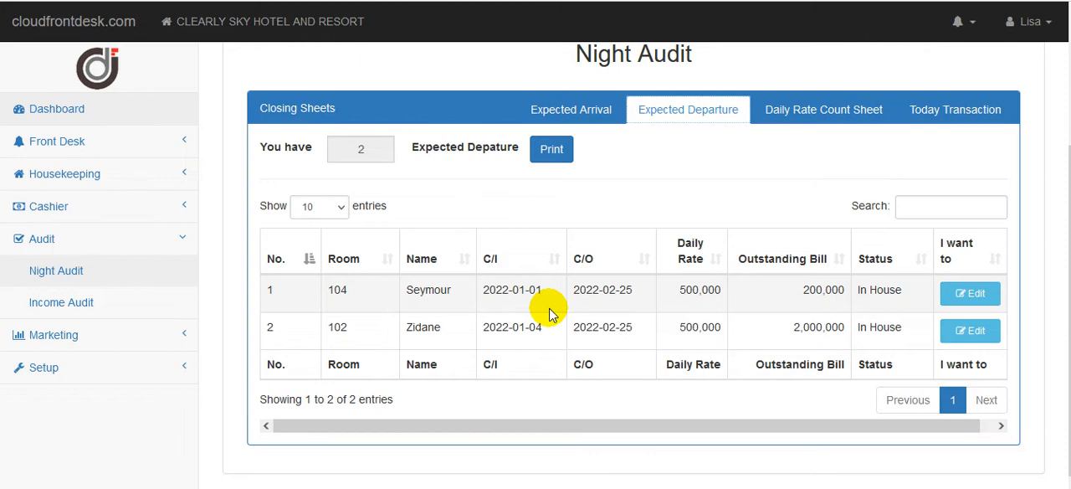
pyautogui.click(969, 293)
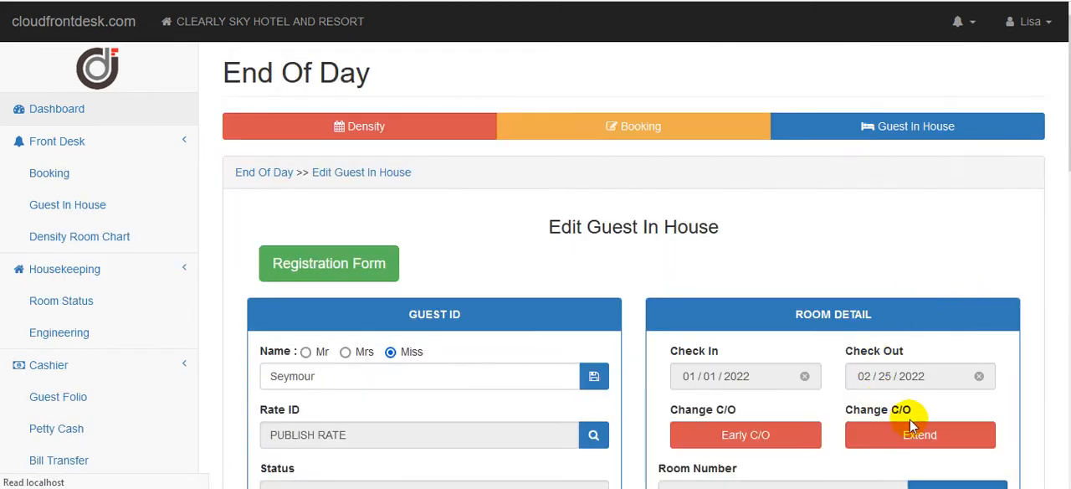
pyautogui.click(920, 435)
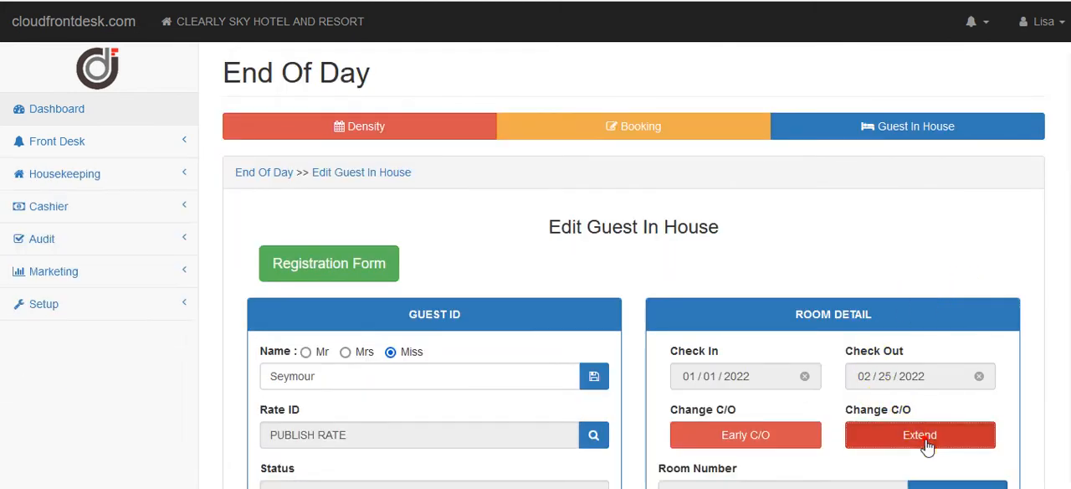
pyautogui.click(468, 234)
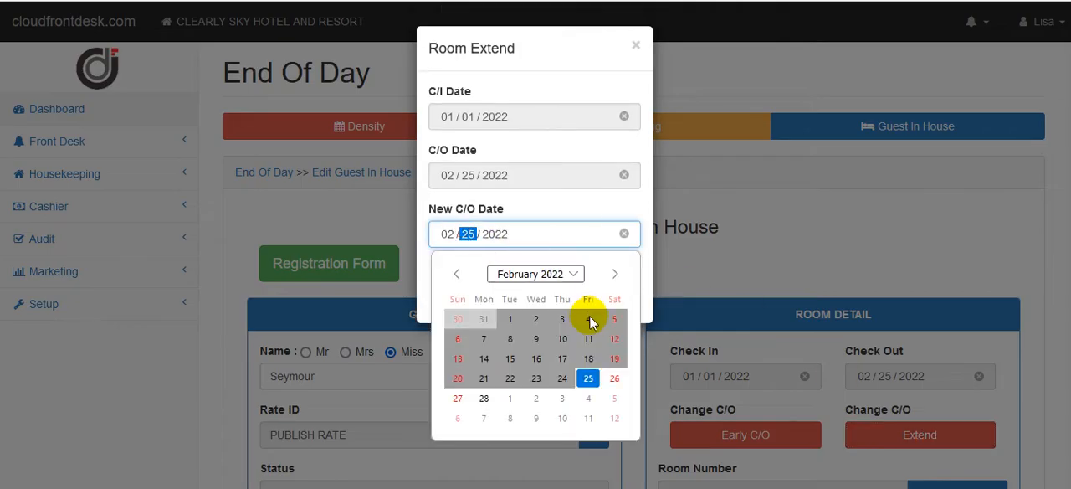
pyautogui.click(614, 379)
pyautogui.click(529, 288)
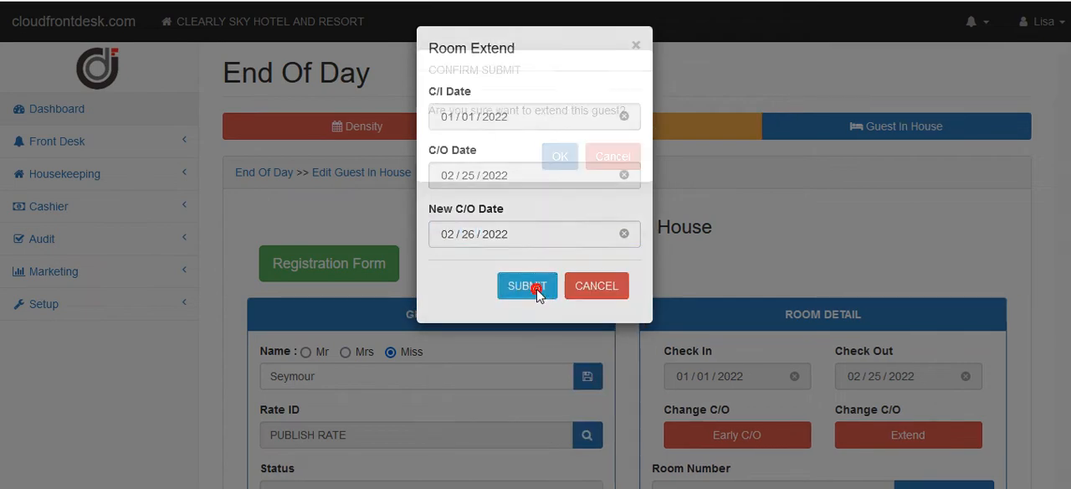
pyautogui.click(559, 157)
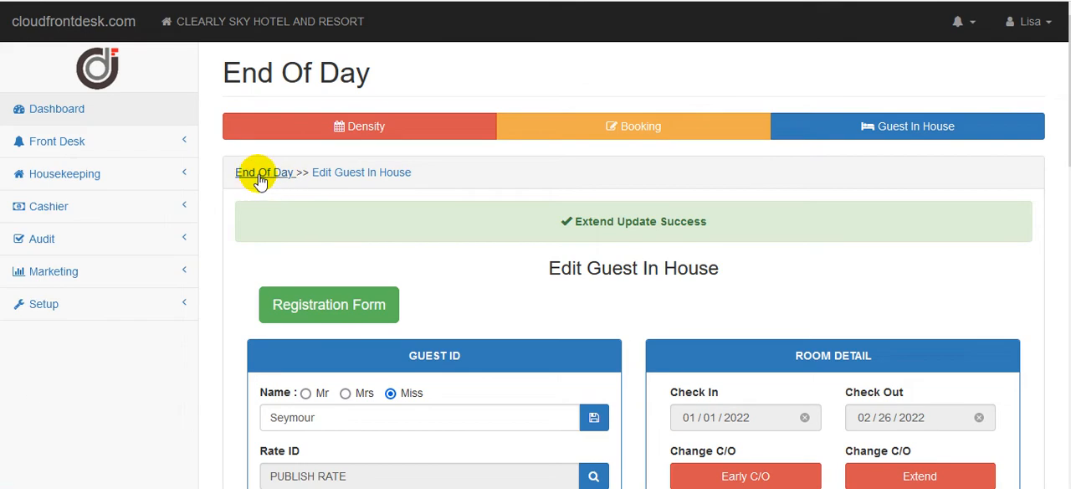
# Return to the expected departures and extend the room 102 guest's stay to a new check-out date of 02/26/2022, confirming it.
pyautogui.click(257, 173)
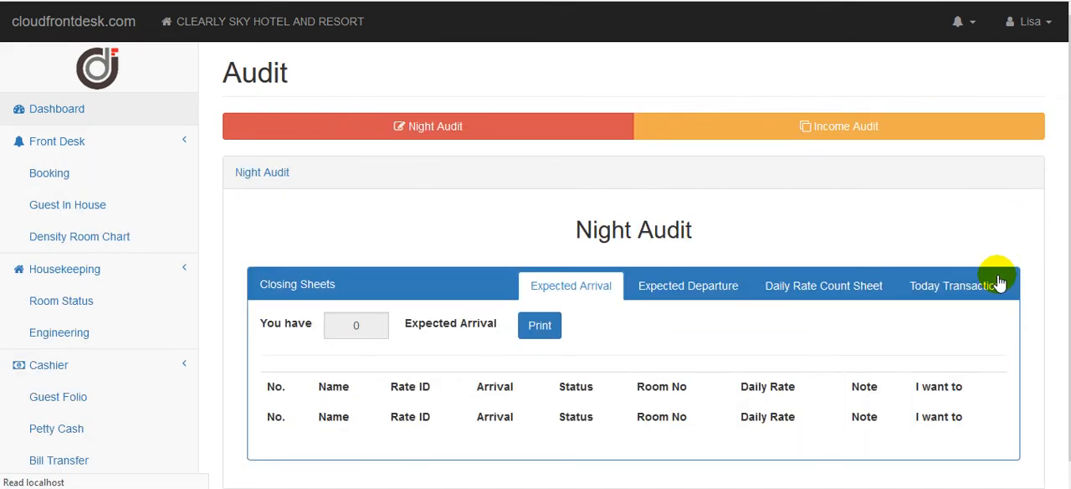
pyautogui.click(708, 289)
pyautogui.scroll(-2, 920, 327)
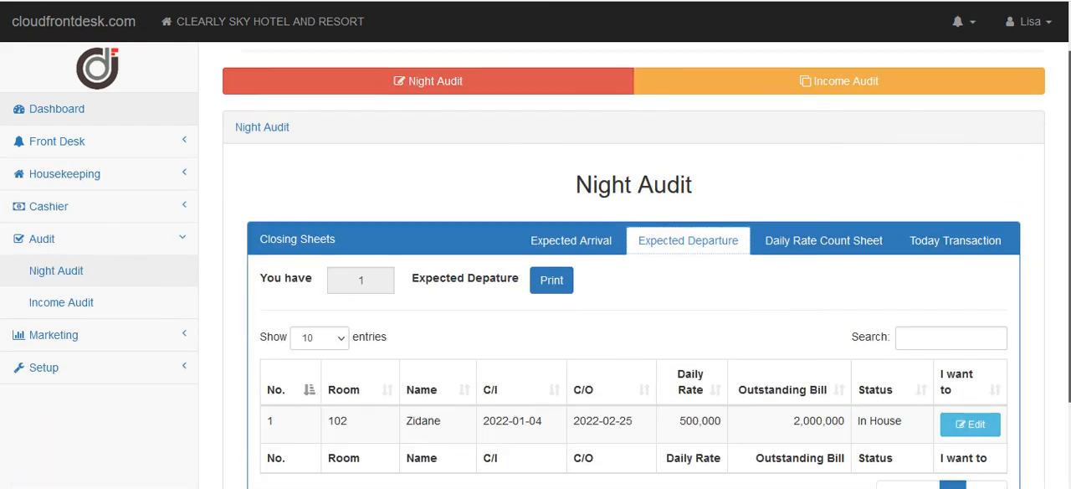
pyautogui.click(972, 331)
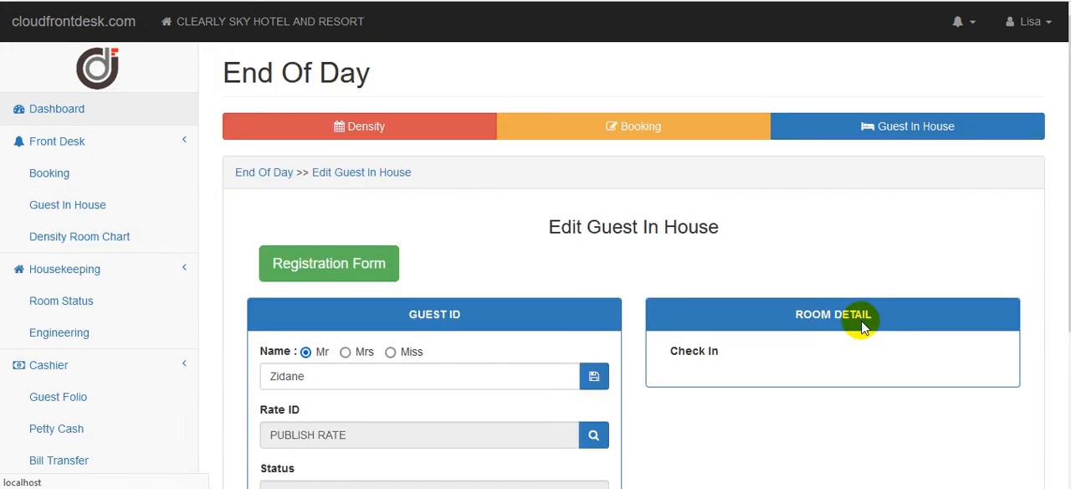
pyautogui.click(880, 434)
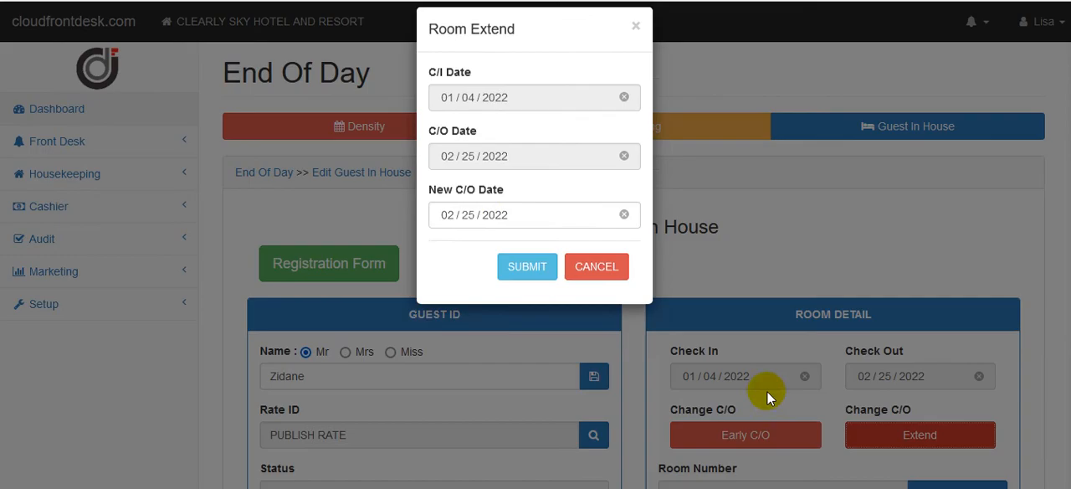
pyautogui.click(475, 233)
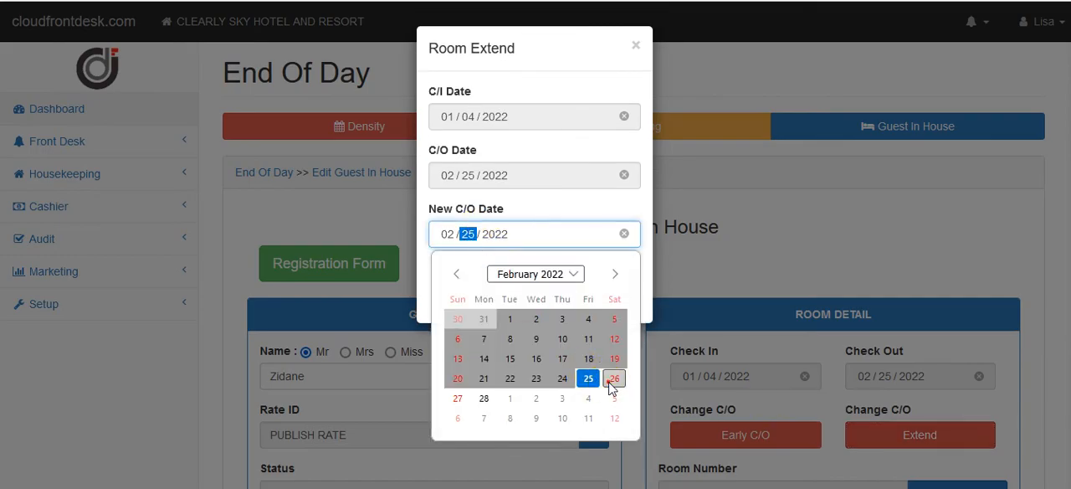
pyautogui.click(609, 375)
pyautogui.click(527, 289)
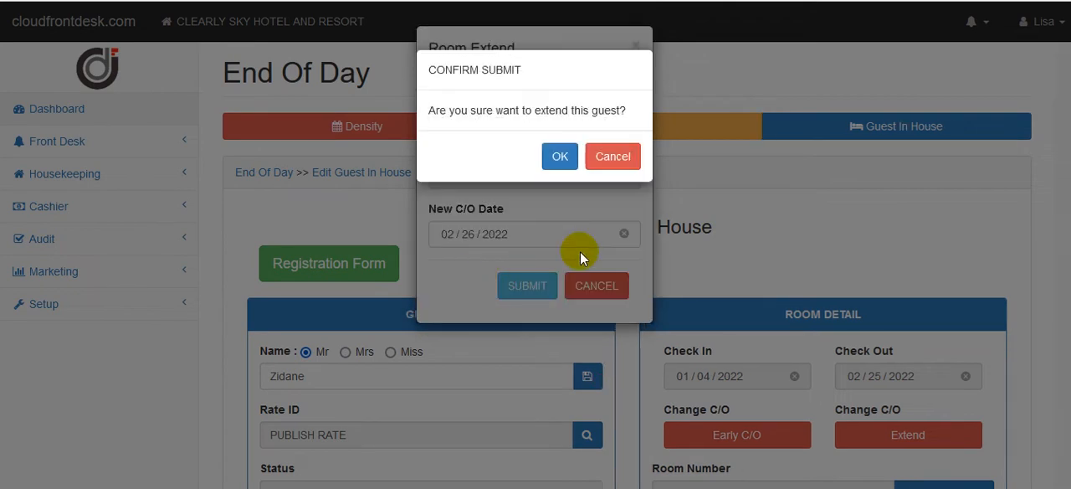
pyautogui.click(558, 154)
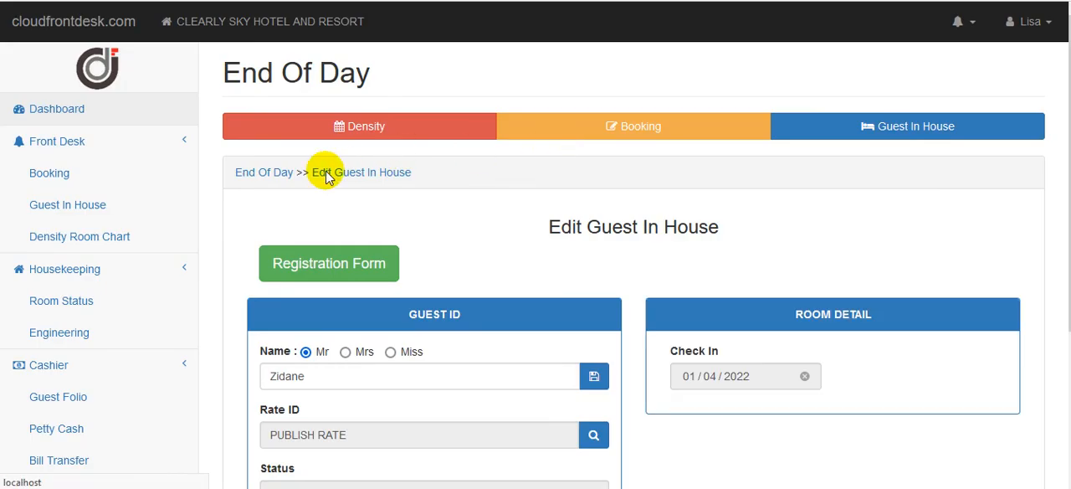
# Return to the night audit and check the Expected Arrival and Expected Departure closing sheets for remaining entries.
pyautogui.click(274, 176)
pyautogui.click(276, 178)
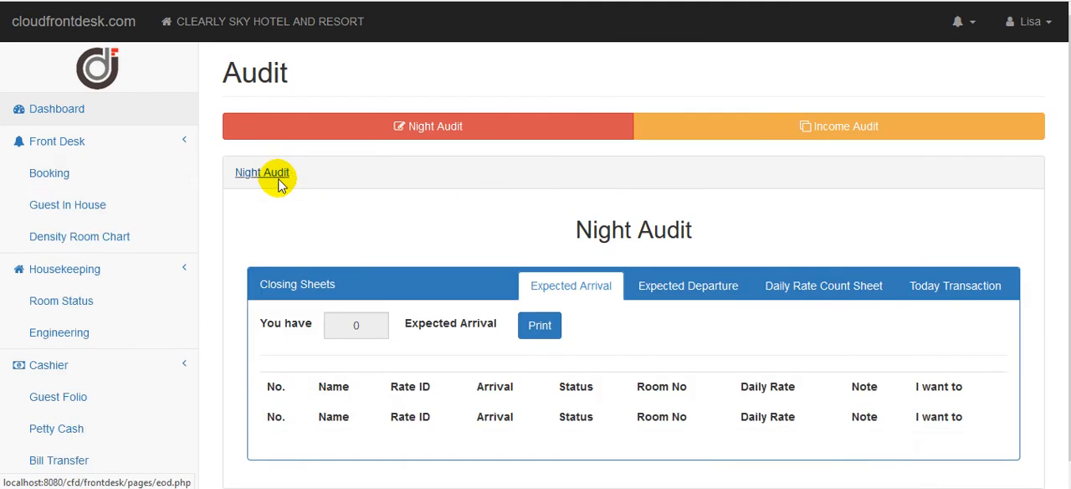
pyautogui.scroll(-1, 276, 180)
pyautogui.scroll(-1, 647, 252)
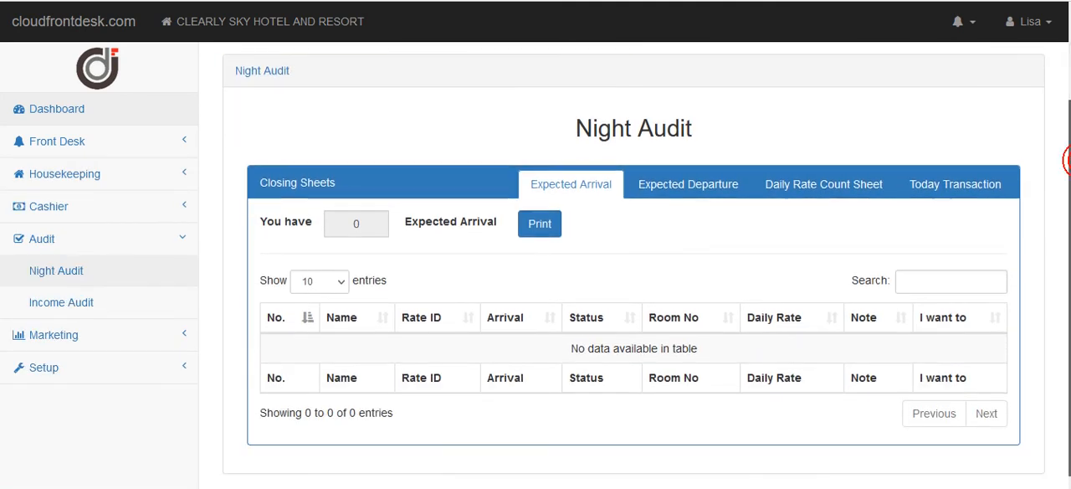
pyautogui.click(668, 191)
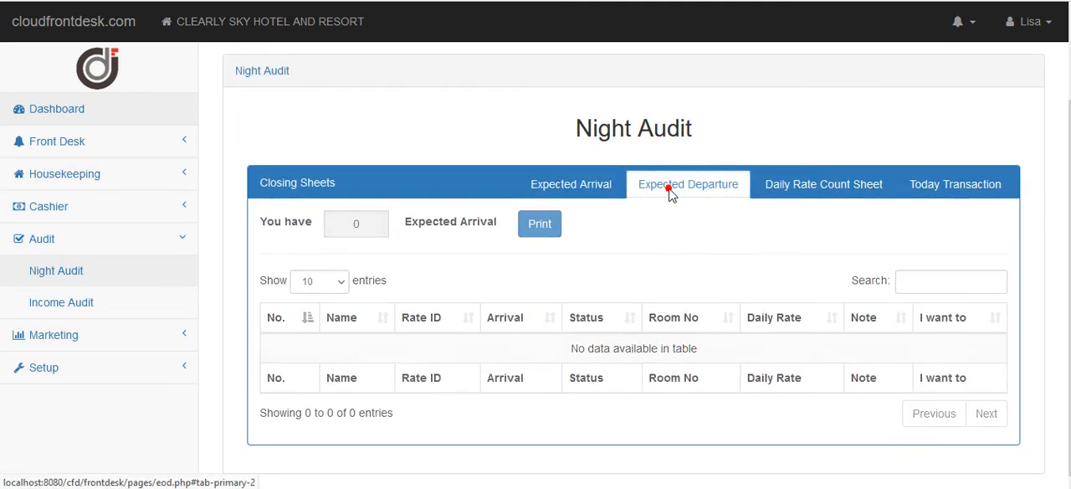
pyautogui.click(586, 184)
pyautogui.click(672, 194)
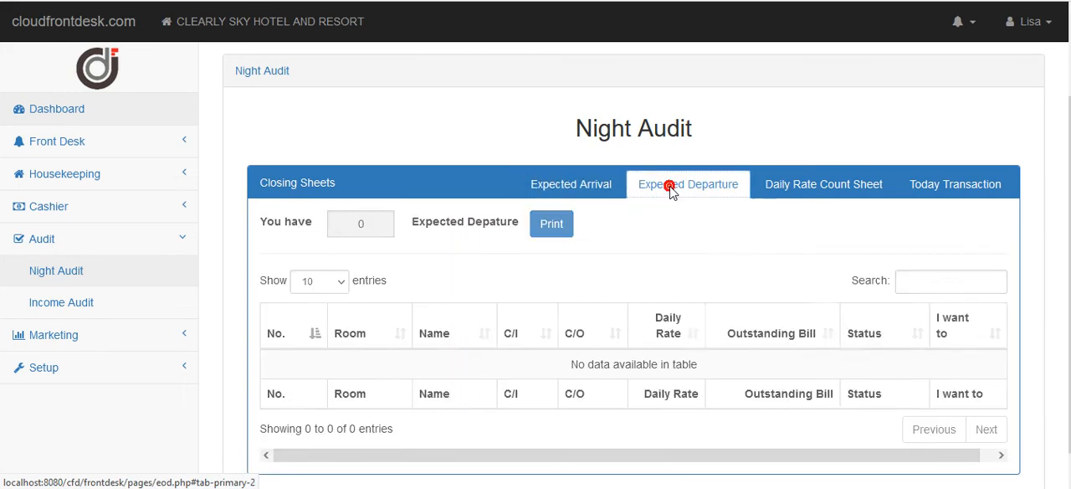
pyautogui.click(593, 190)
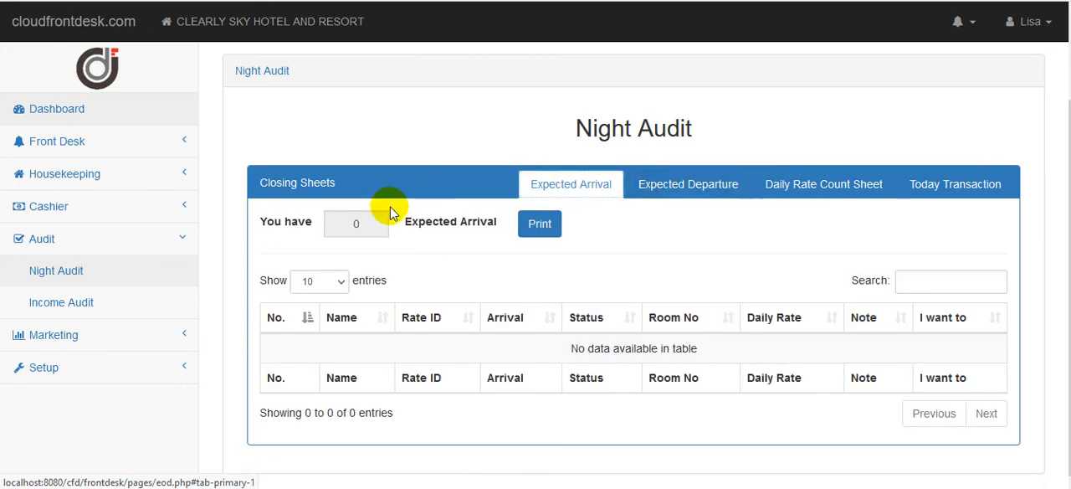
pyautogui.click(683, 191)
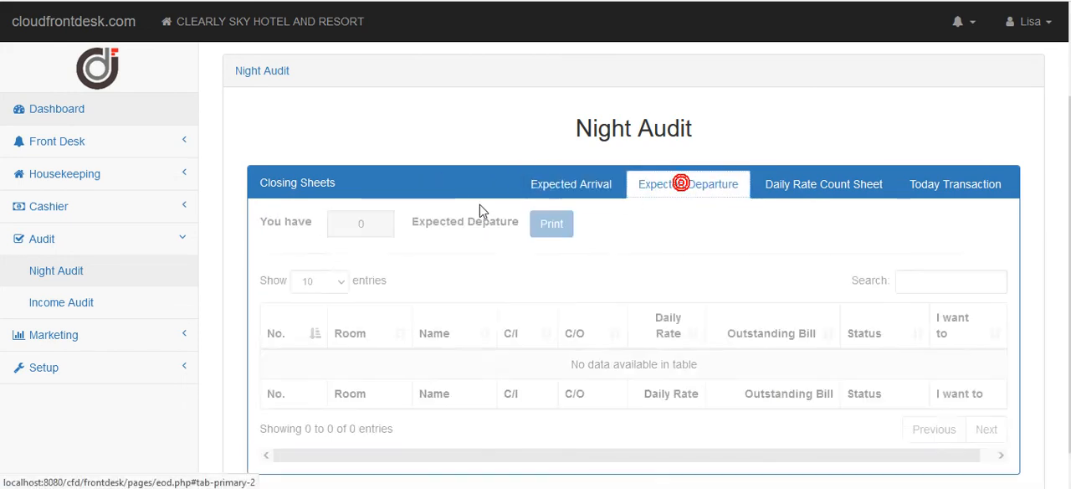
# Review the Today Transaction closing sheet from its first entry to its end.
pyautogui.click(975, 191)
pyautogui.moveTo(1070, 118); pyautogui.dragTo(1069, 453)
pyautogui.moveTo(1070, 418); pyautogui.dragTo(1069, 105)
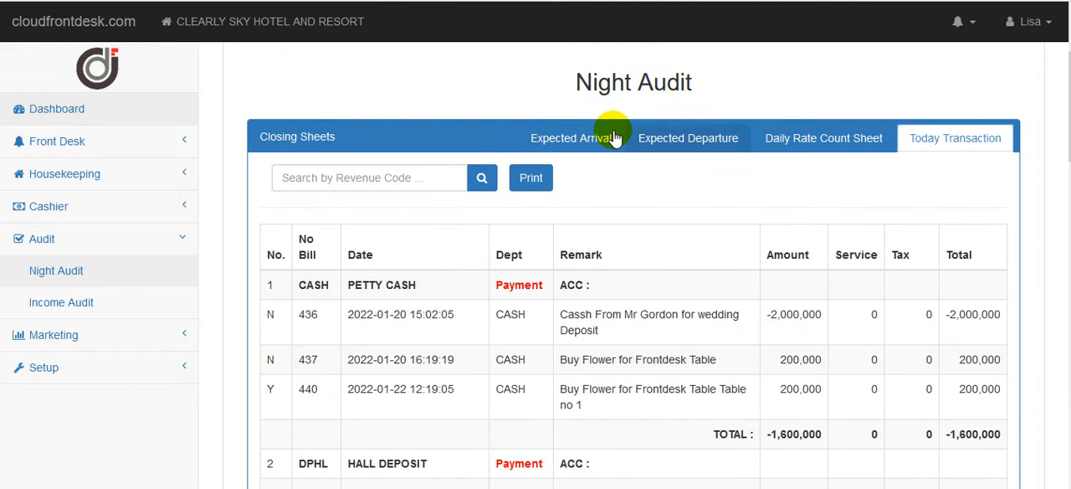
# Recheck the expected arrivals and departures, and examine the room rates on the Daily Rate Count Sheet.
pyautogui.click(545, 135)
pyautogui.click(700, 193)
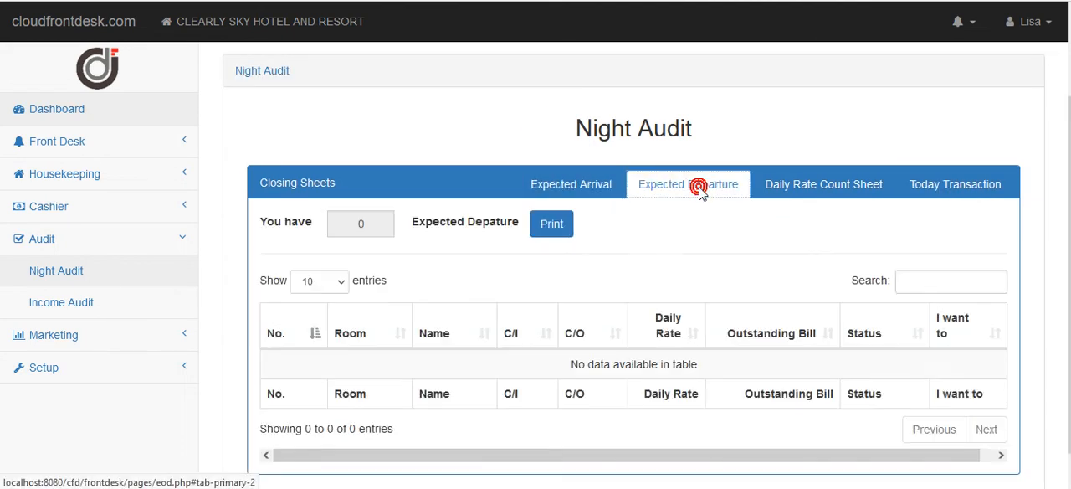
pyautogui.click(779, 188)
pyautogui.moveTo(1069, 77); pyautogui.dragTo(1070, 178)
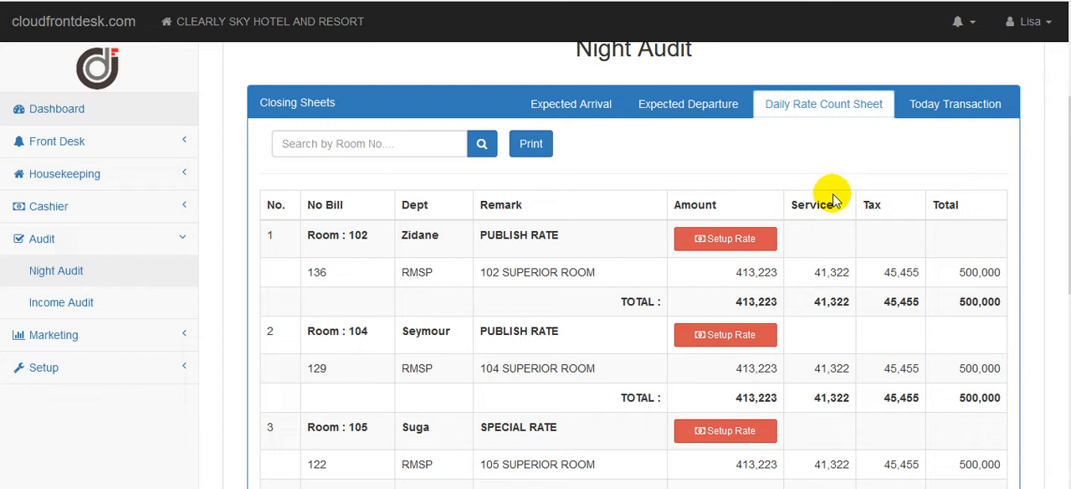
pyautogui.scroll(-1, 1066, 200)
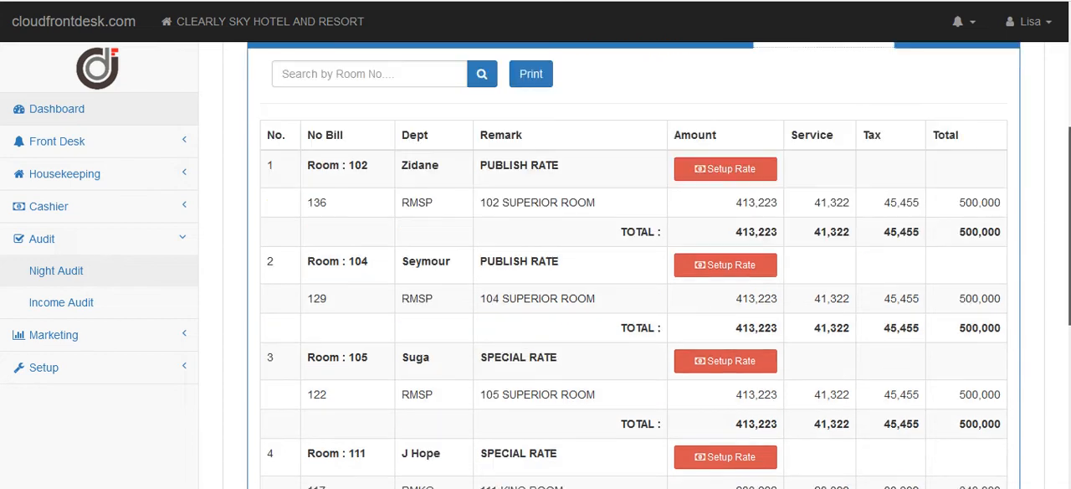
pyautogui.moveTo(1064, 228); pyautogui.dragTo(1061, 186)
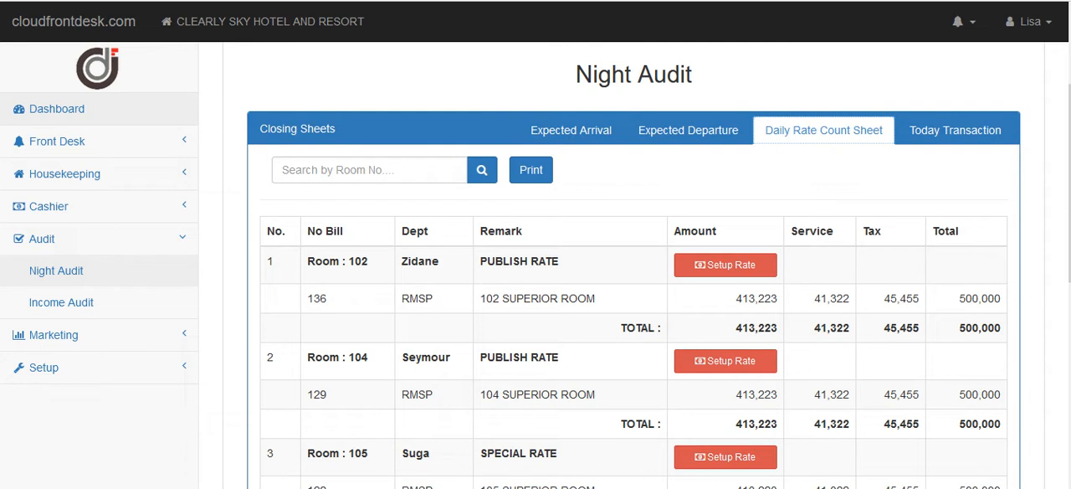
pyautogui.moveTo(1061, 186); pyautogui.dragTo(1069, 209)
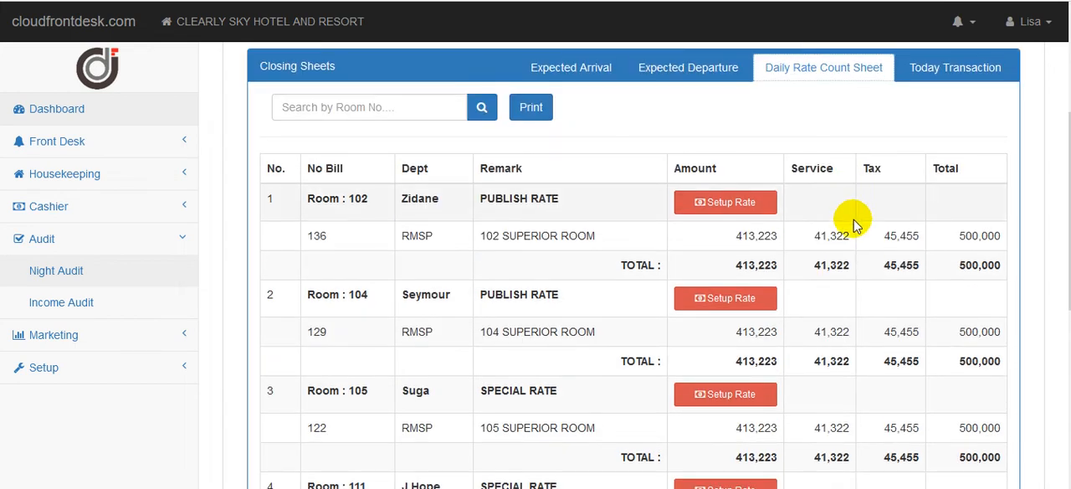
# Generate the printable Daily Rate Count Sheet and look through its room charges and totals.
pyautogui.click(535, 118)
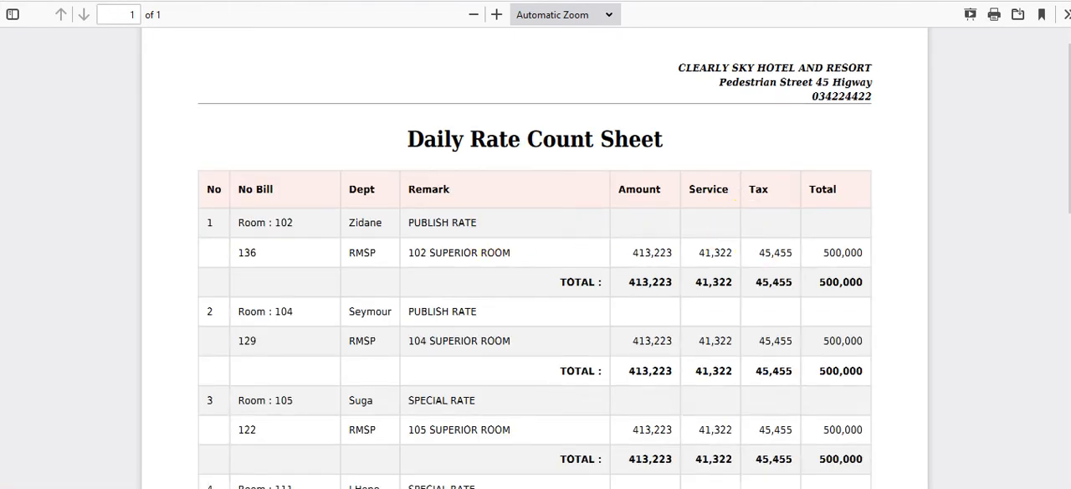
pyautogui.moveTo(1064, 127); pyautogui.dragTo(1061, 240)
pyautogui.scroll(2, 1062, 234)
pyautogui.scroll(3, 1061, 210)
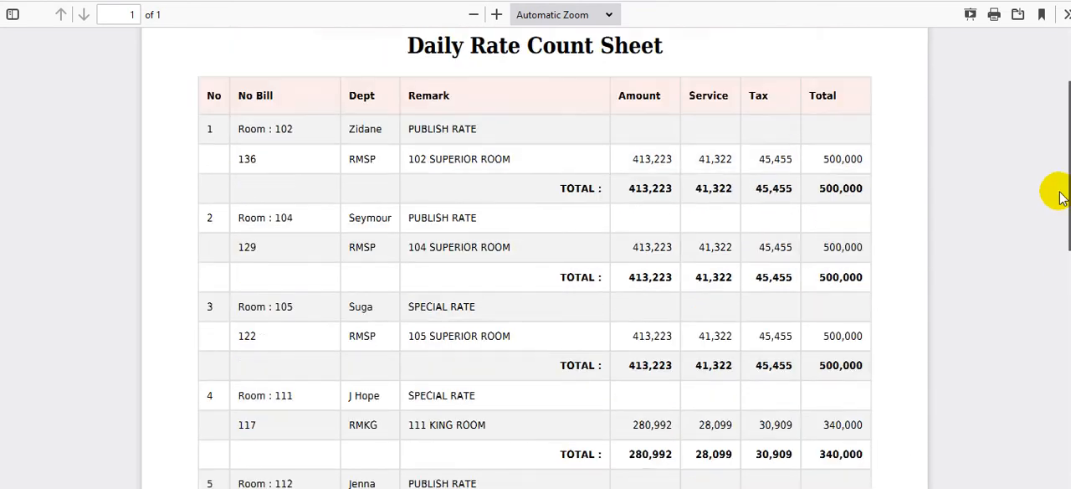
pyautogui.scroll(1, 1056, 175)
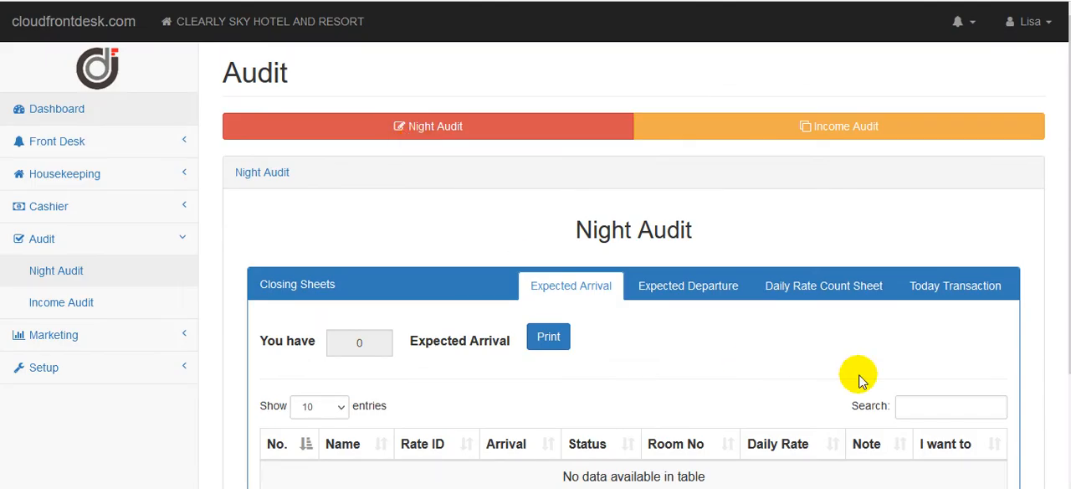
# From the Daily Rate Count Sheet, open the rate setup for room 105 and reset its daily rate, confirming the reset.
pyautogui.click(838, 294)
pyautogui.moveTo(1069, 39); pyautogui.dragTo(1069, 178)
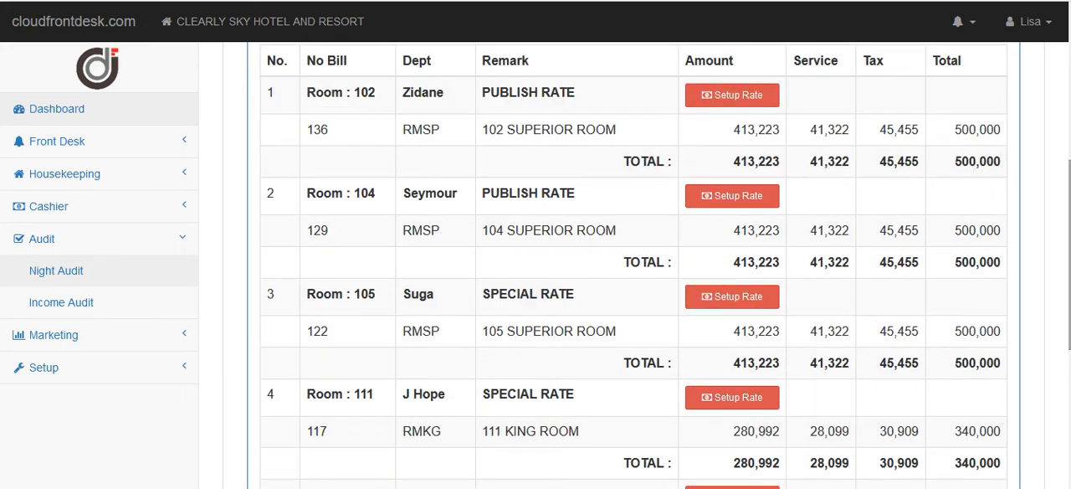
pyautogui.click(744, 306)
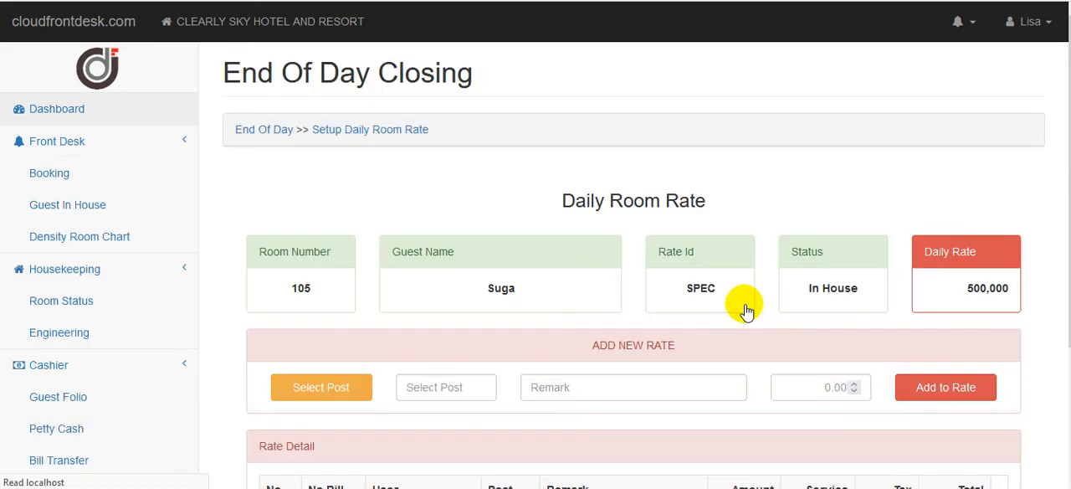
pyautogui.moveTo(1069, 218); pyautogui.dragTo(1069, 344)
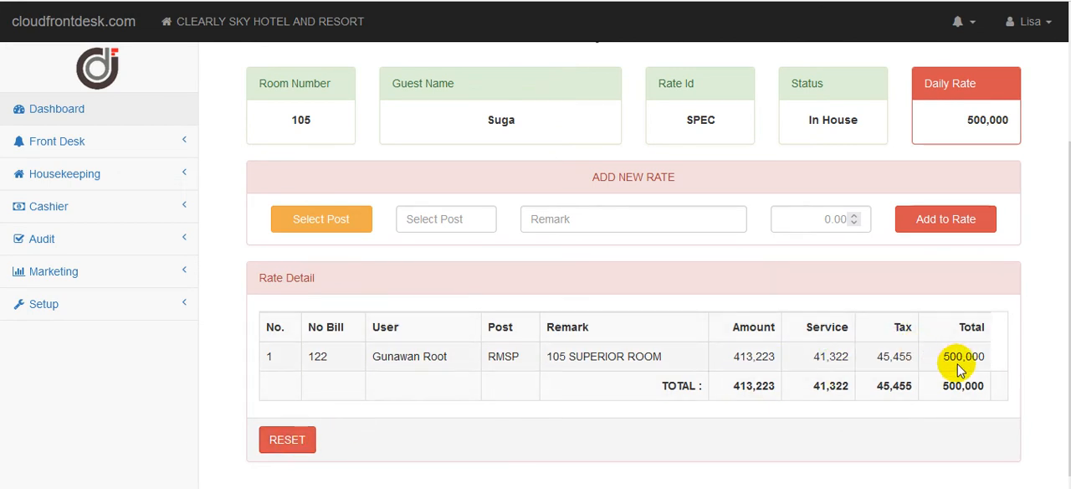
pyautogui.click(298, 443)
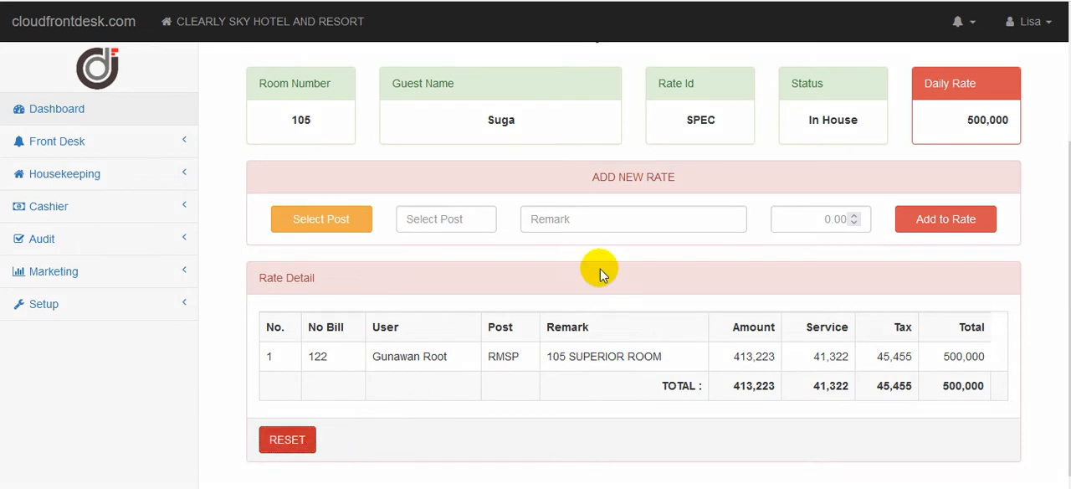
pyautogui.click(617, 272)
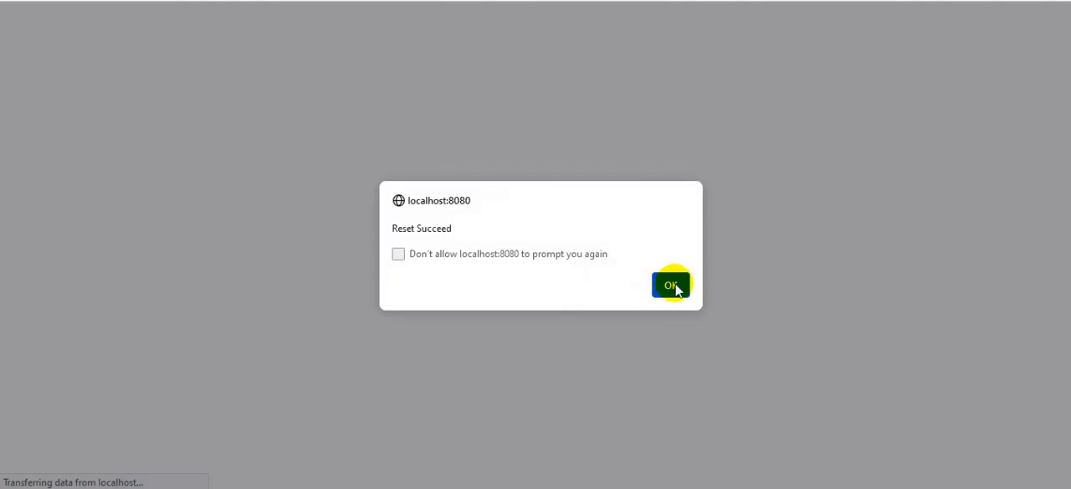
pyautogui.click(672, 285)
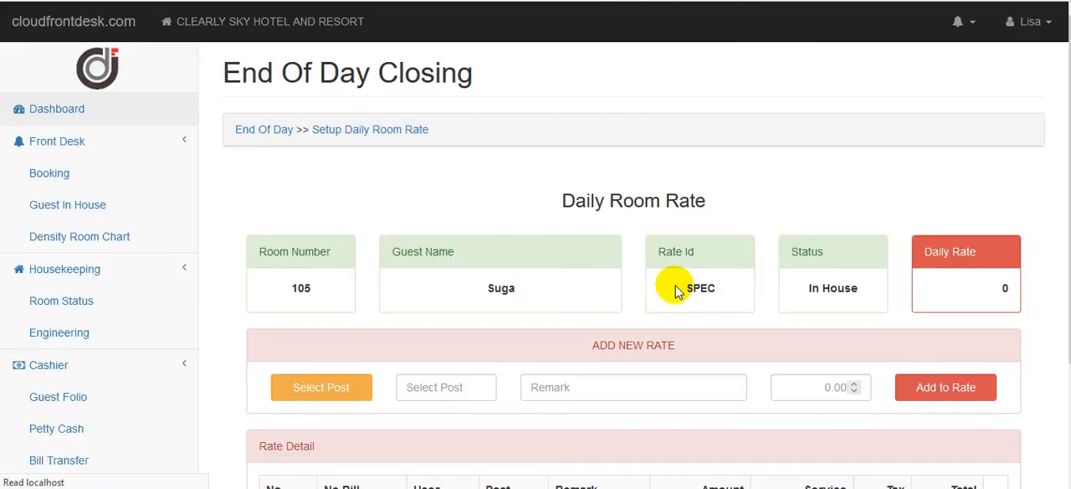
# Add the RMSP SUPERIOR ROOM post to room 105's daily rate with an amount of 600000 and confirm the addition.
pyautogui.moveTo(1069, 287); pyautogui.dragTo(1069, 409)
pyautogui.click(356, 241)
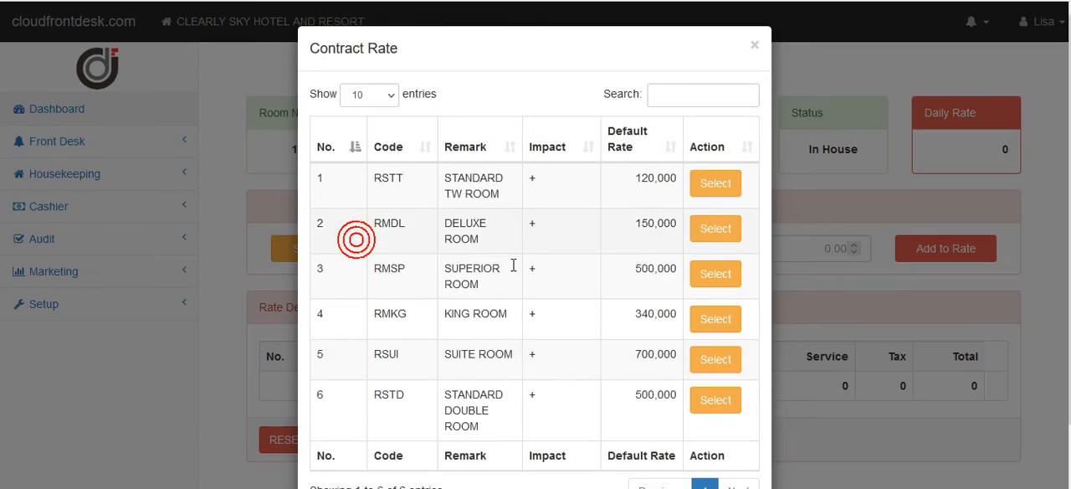
pyautogui.click(711, 278)
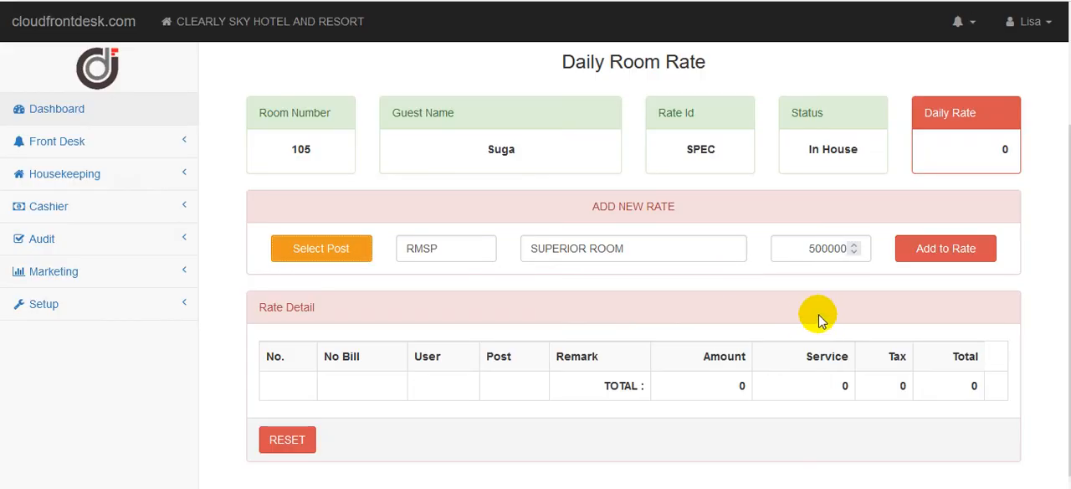
pyautogui.click(819, 248)
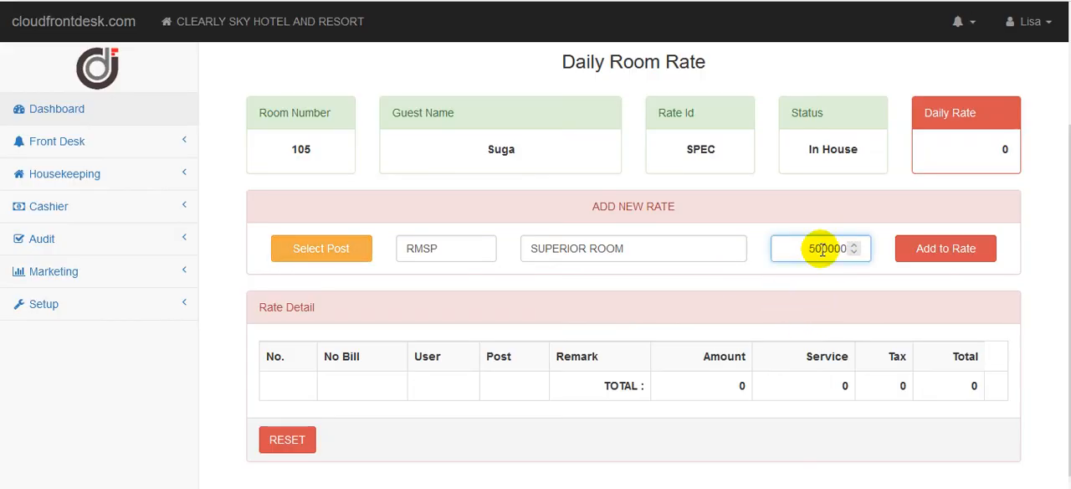
pyautogui.press('Delete')
pyautogui.write('6')
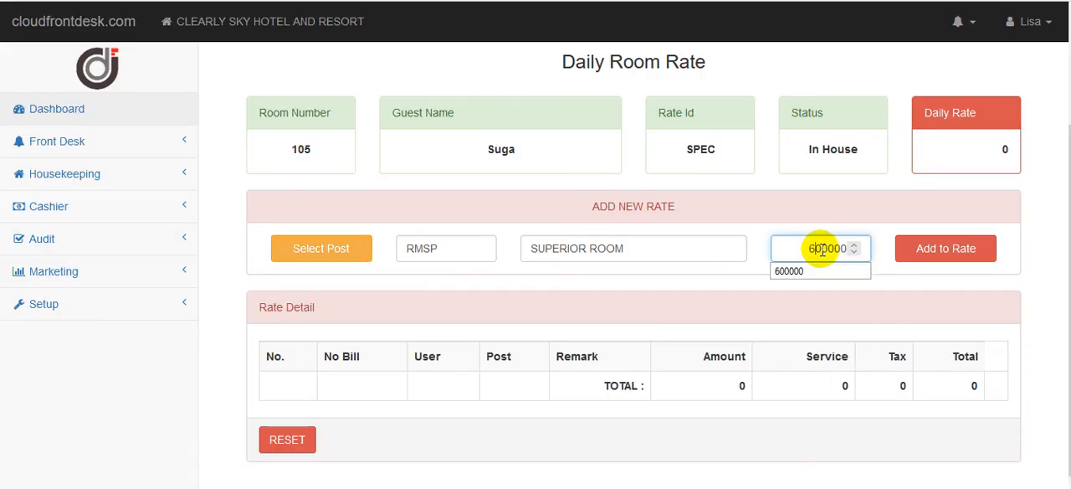
pyautogui.click(919, 251)
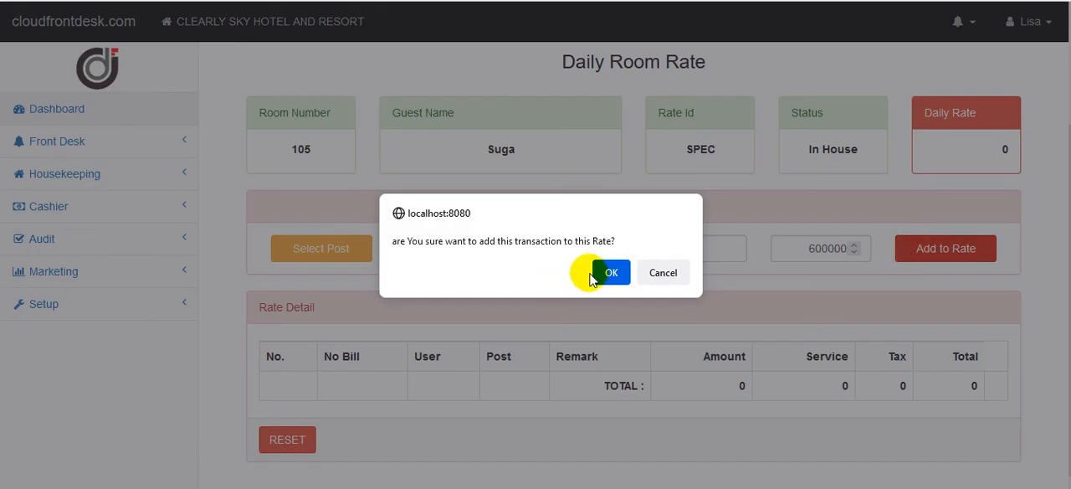
pyautogui.click(595, 274)
pyautogui.click(685, 289)
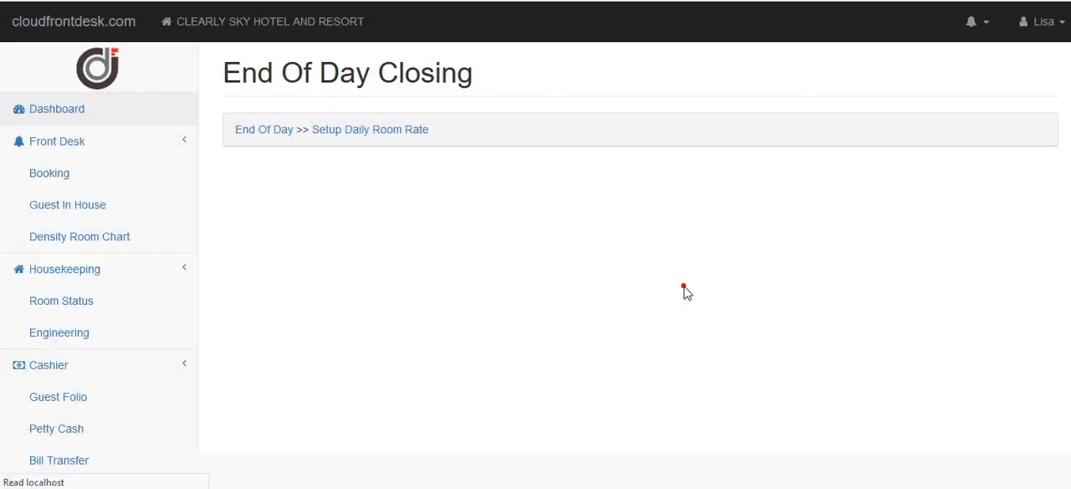
pyautogui.scroll(-1, 1067, 343)
pyautogui.scroll(-1, 1067, 343)
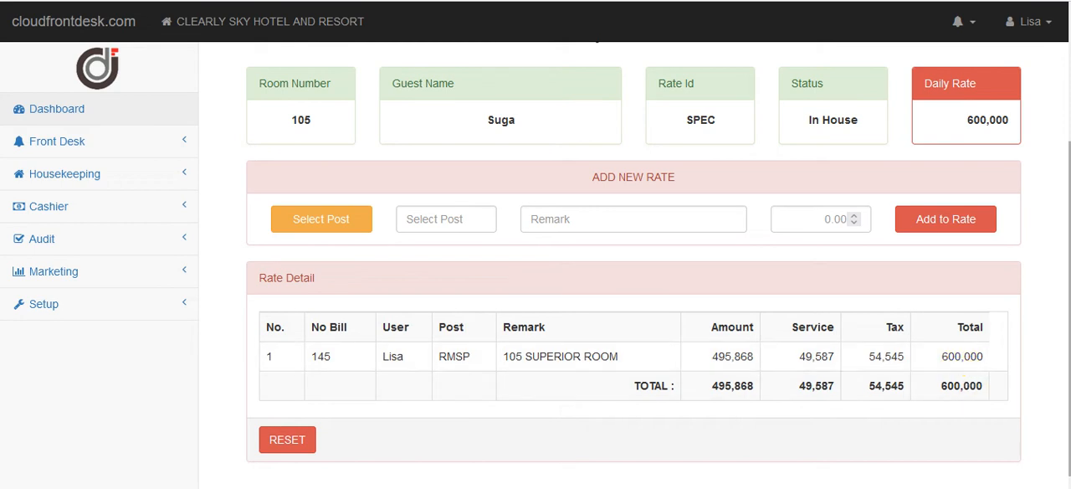
# Return to the night audit and check room 105's rate and the grand total on the Daily Rate Count Sheet.
pyautogui.scroll(2, 647, 89)
pyautogui.click(277, 132)
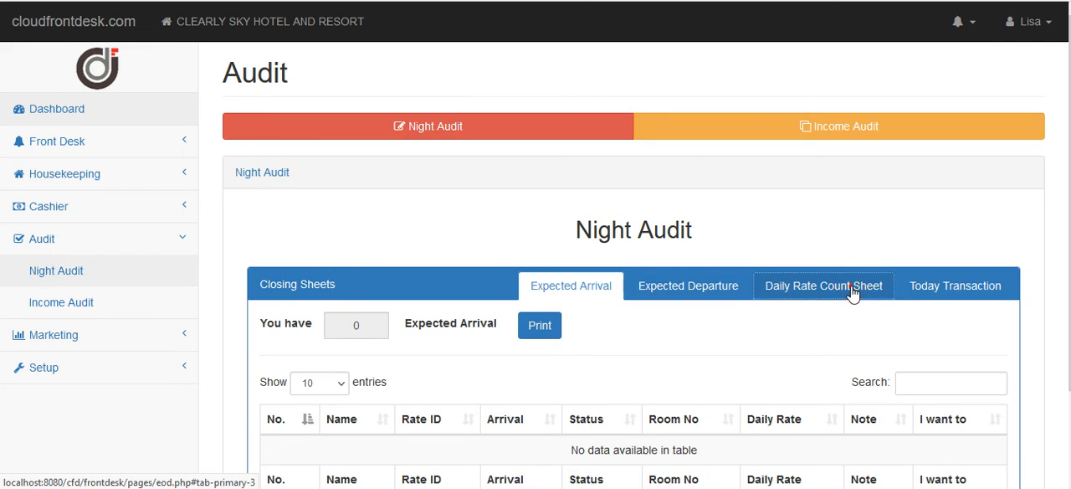
pyautogui.click(853, 286)
pyautogui.scroll(-5, 852, 293)
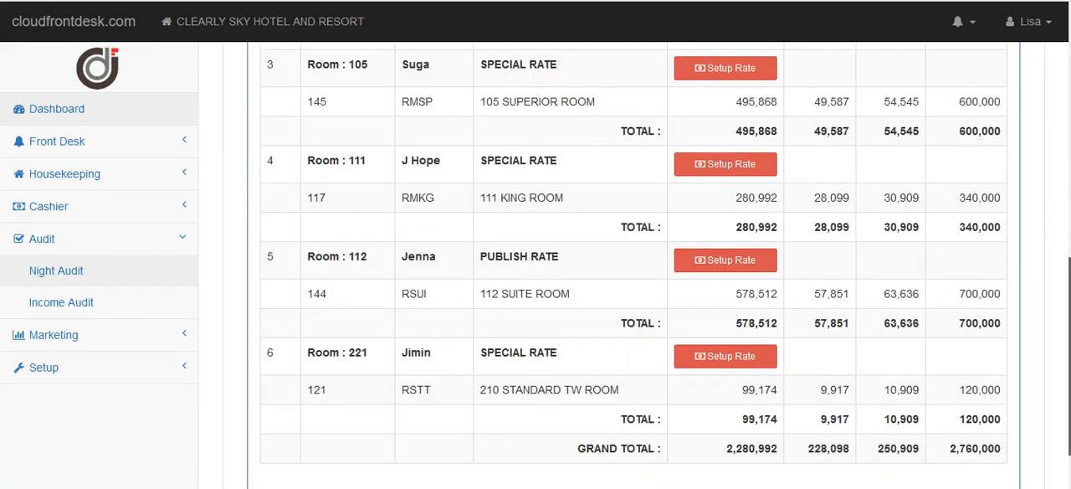
pyautogui.scroll(4, 633, 268)
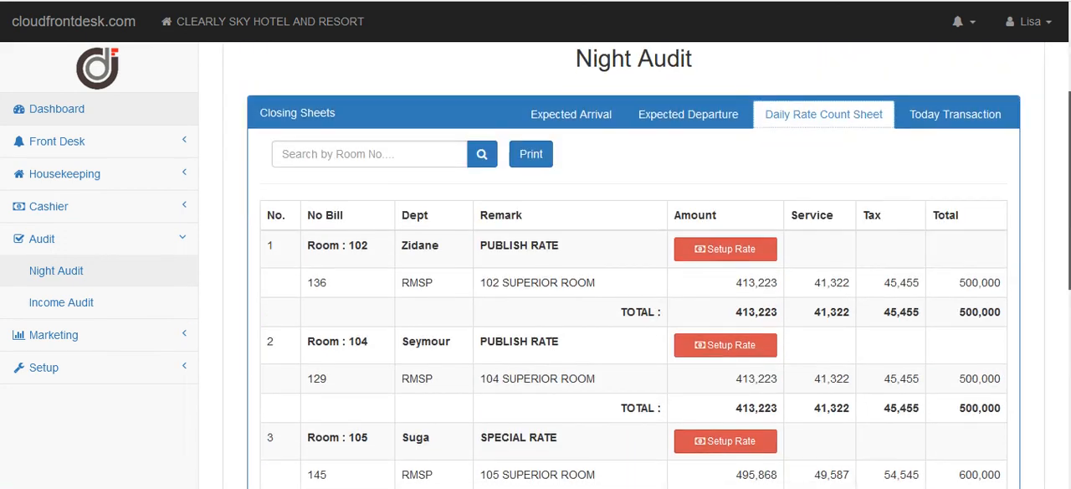
pyautogui.scroll(-1, 662, 376)
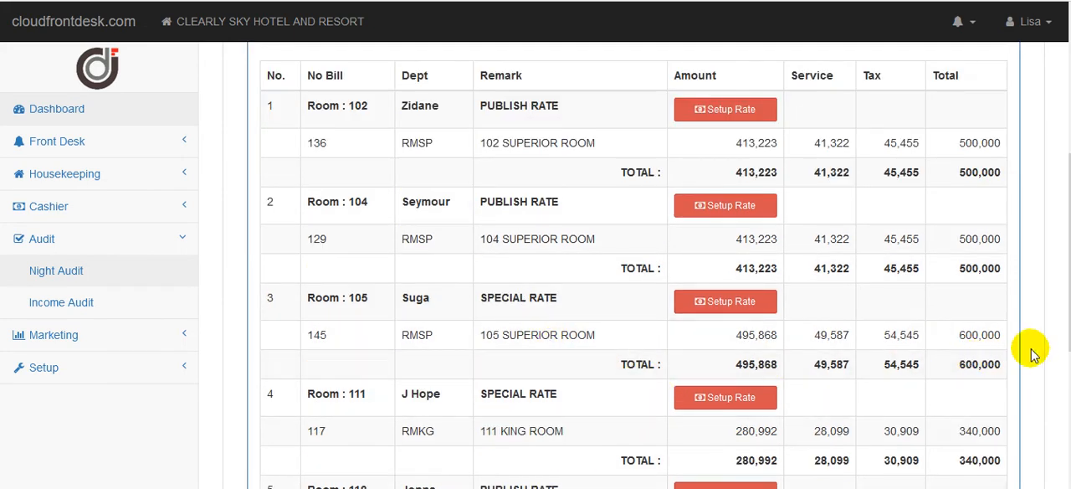
pyautogui.moveTo(1068, 193); pyautogui.dragTo(1069, 407)
# Examine the Today Transaction closing sheet's revenue entries, total revenue, total payment and guest ledger movements.
pyautogui.click(960, 116)
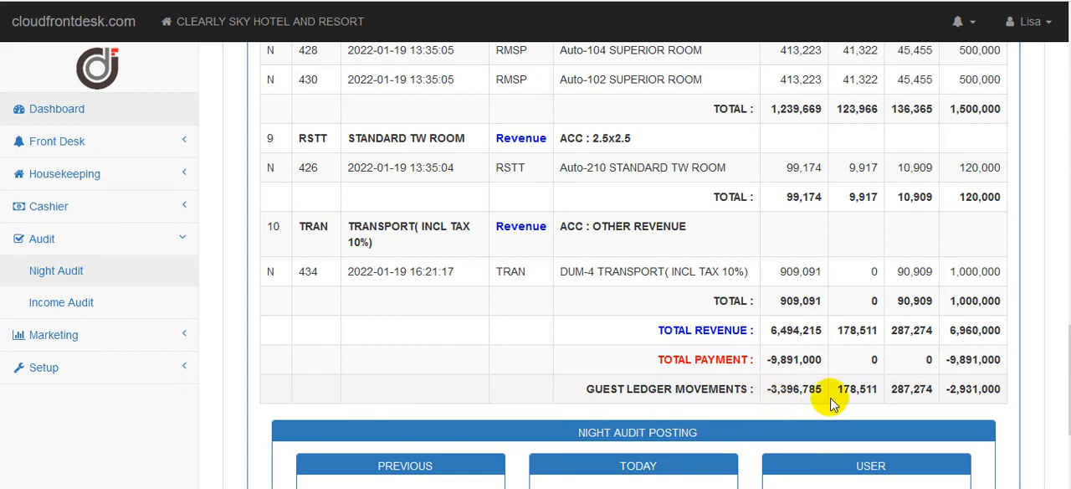
pyautogui.doubleClick(770, 359)
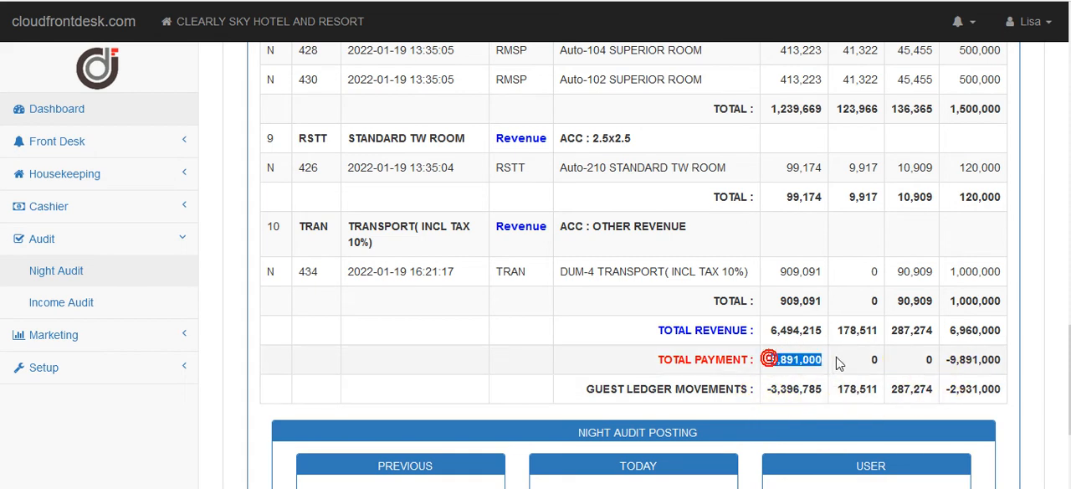
pyautogui.scroll(3, 860, 339)
pyautogui.scroll(-3, 859, 339)
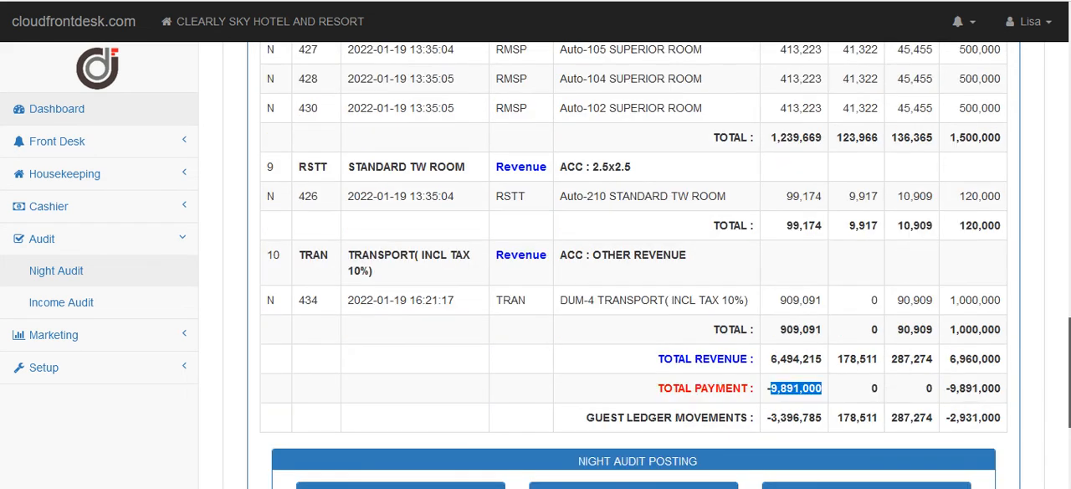
pyautogui.scroll(-1, 634, 265)
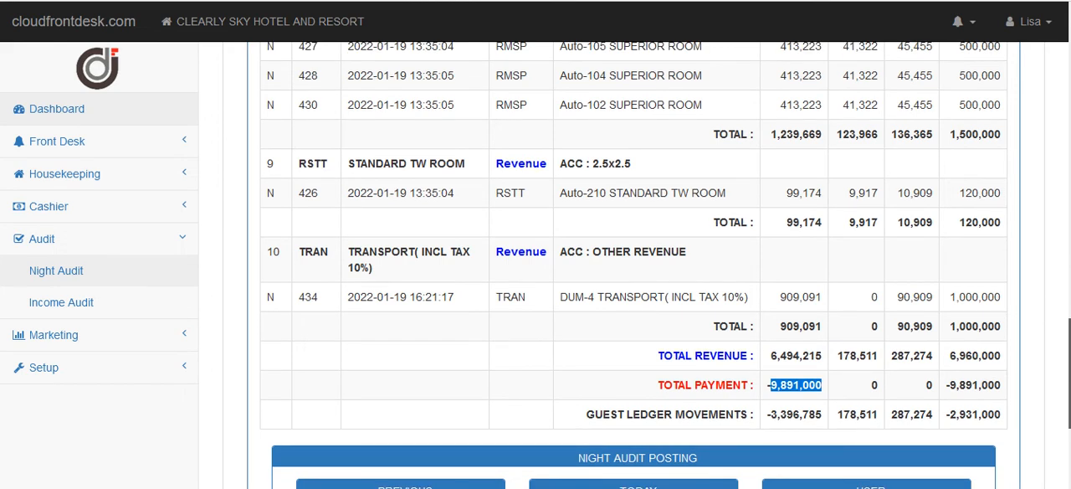
pyautogui.scroll(1, 633, 266)
pyautogui.scroll(-2, 633, 265)
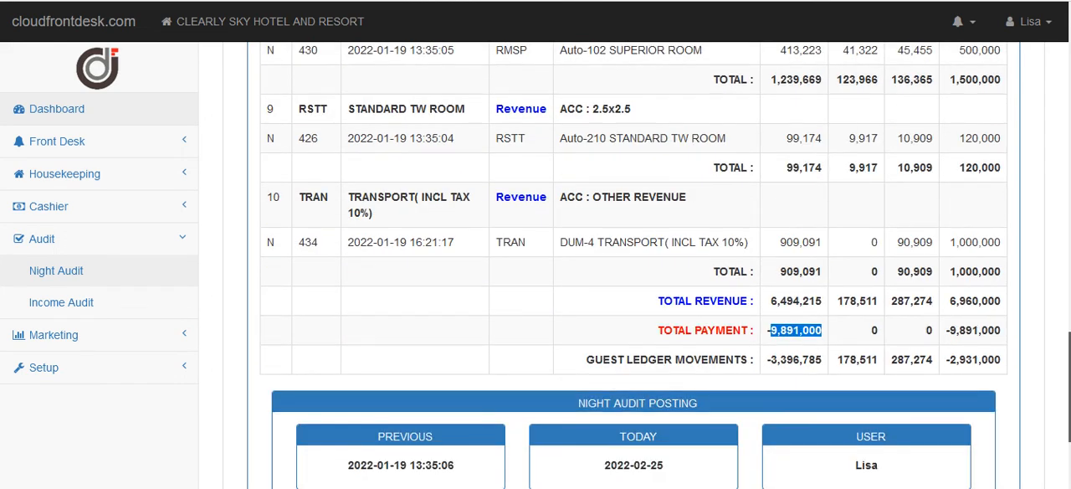
pyautogui.scroll(5, 633, 265)
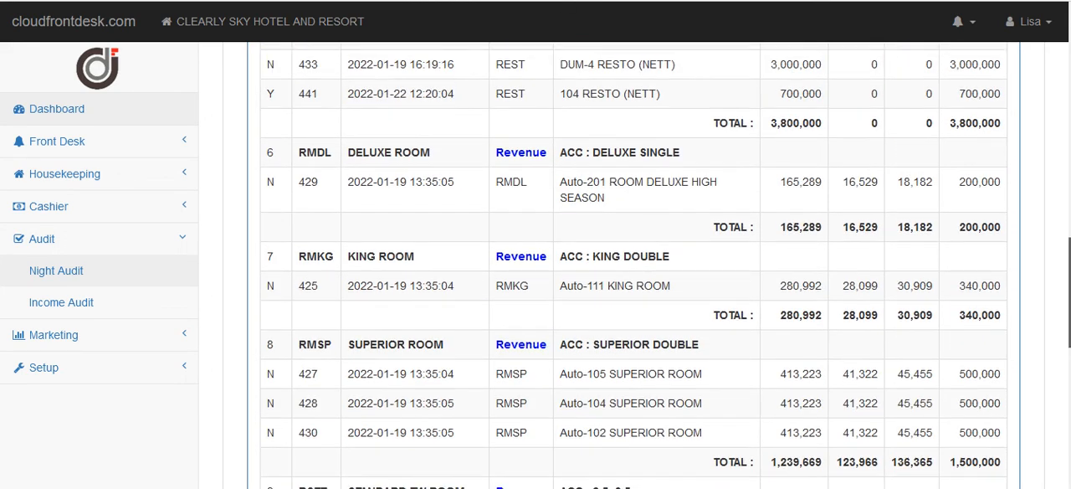
pyautogui.scroll(-5, 633, 265)
pyautogui.moveTo(1066, 361); pyautogui.dragTo(1068, 71)
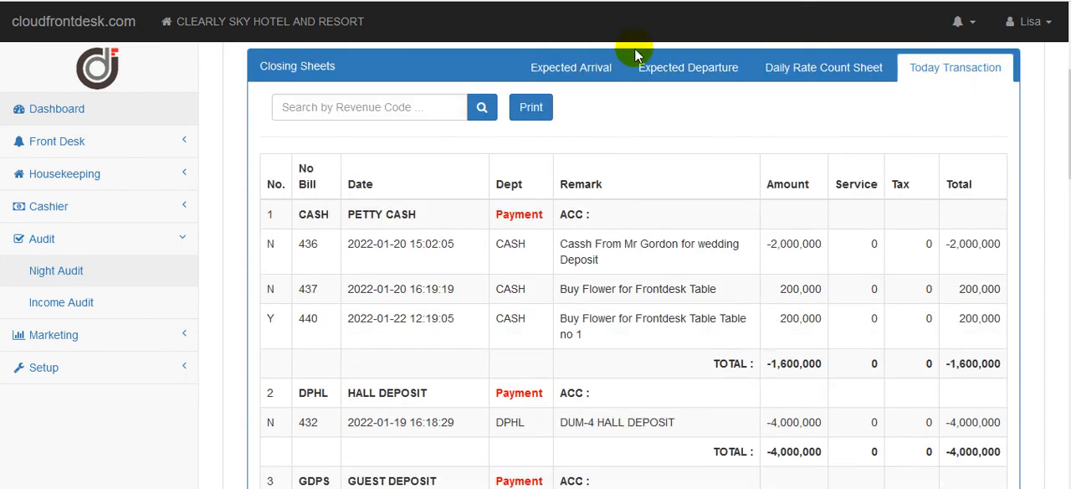
# Generate the printable Transaction Today report and look through both pages to the totals and signature lines.
pyautogui.click(537, 105)
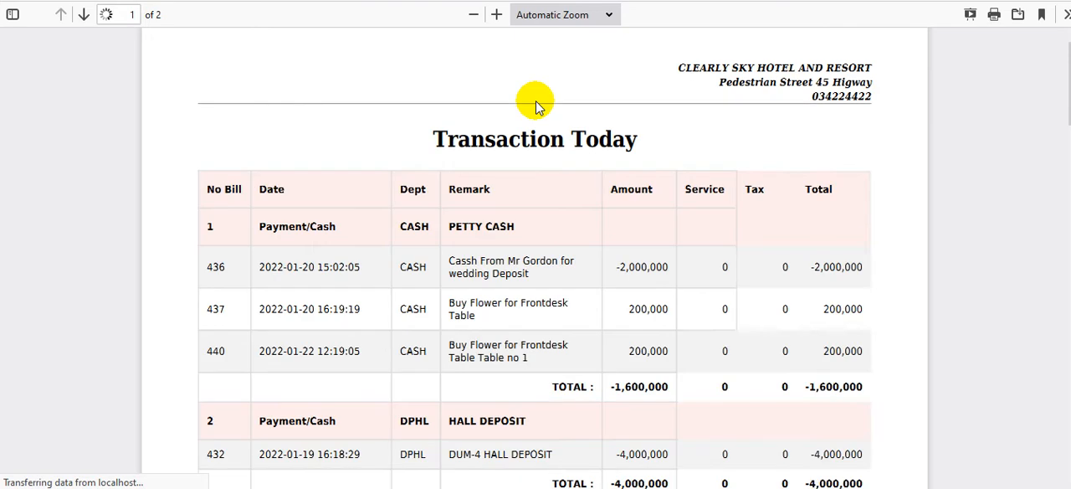
pyautogui.scroll(-10, 535, 258)
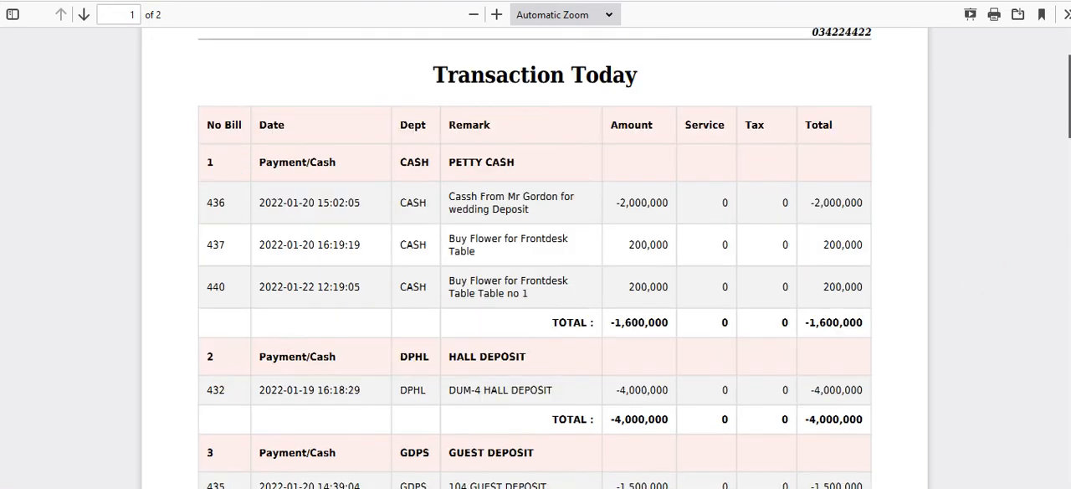
pyautogui.scroll(-8, 535, 258)
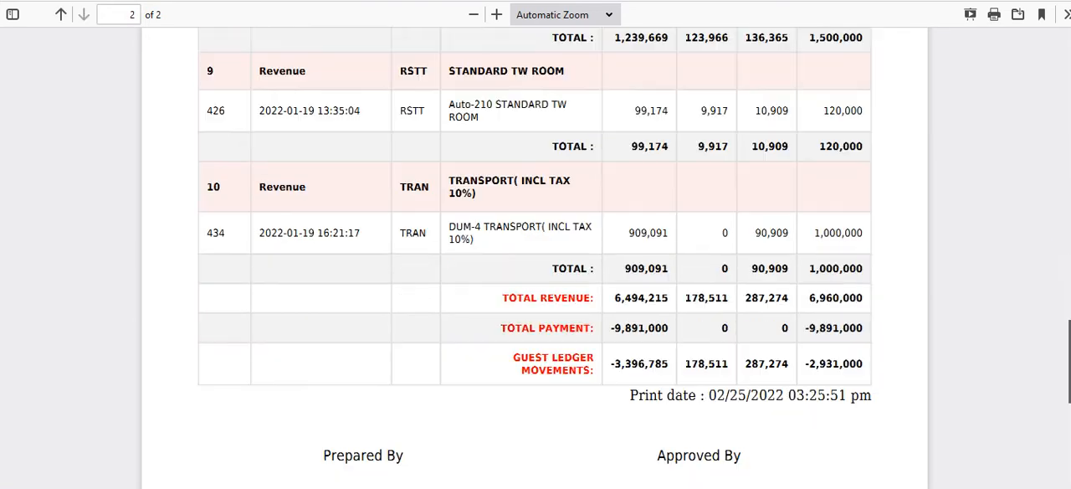
pyautogui.scroll(5, 535, 257)
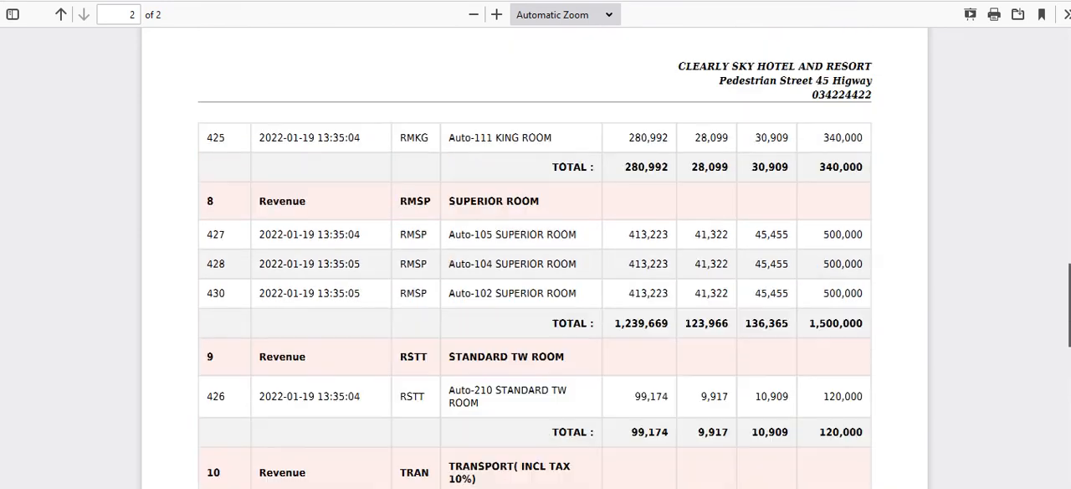
pyautogui.moveTo(1069, 311); pyautogui.dragTo(1061, 87)
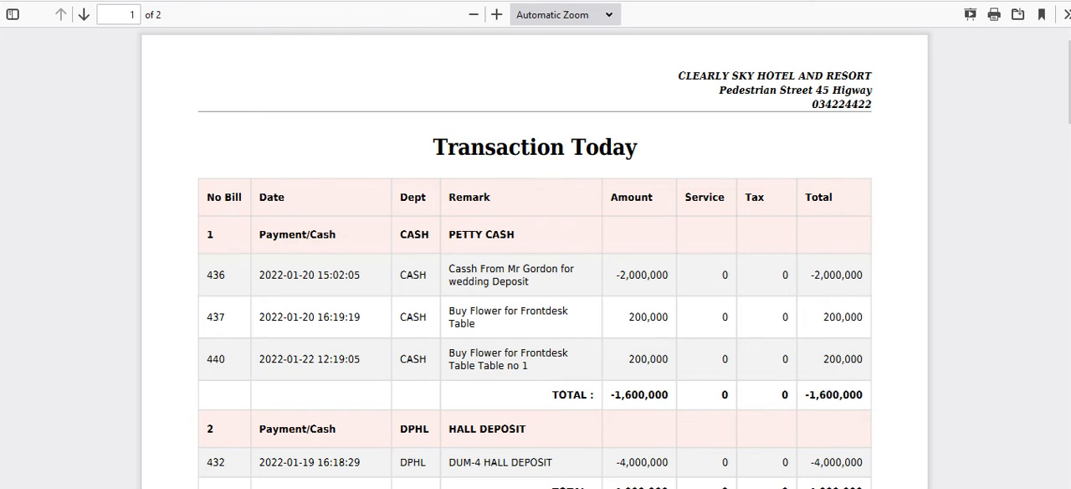
# Leave the printable report, look over the Today Transaction sheet's totals and posting section, and reload the night audit page.
pyautogui.click(369, 2)
pyautogui.click(979, 286)
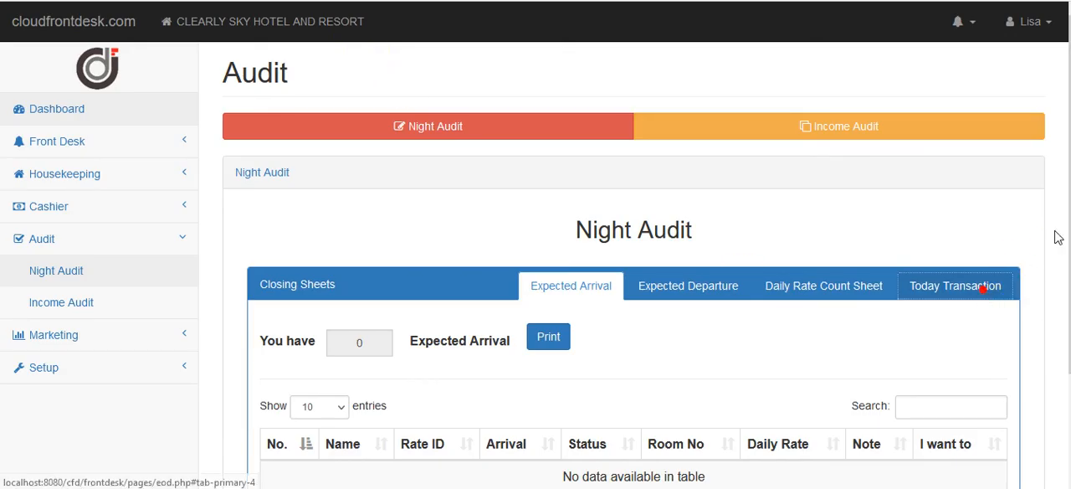
pyautogui.scroll(-1, 979, 286)
pyautogui.scroll(-15, 962, 266)
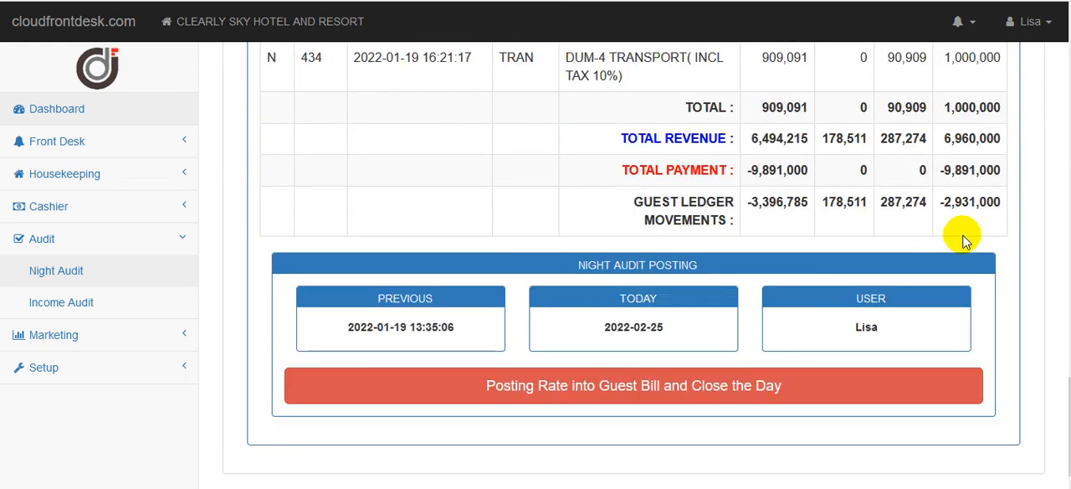
pyautogui.scroll(13, 729, 89)
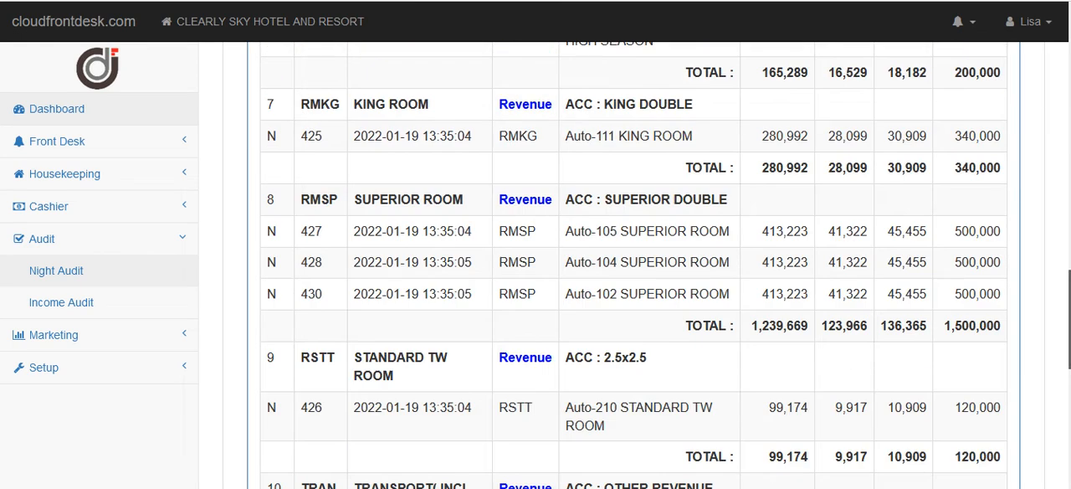
pyautogui.hotkey('ctrl', 'l')
pyautogui.press('Return')
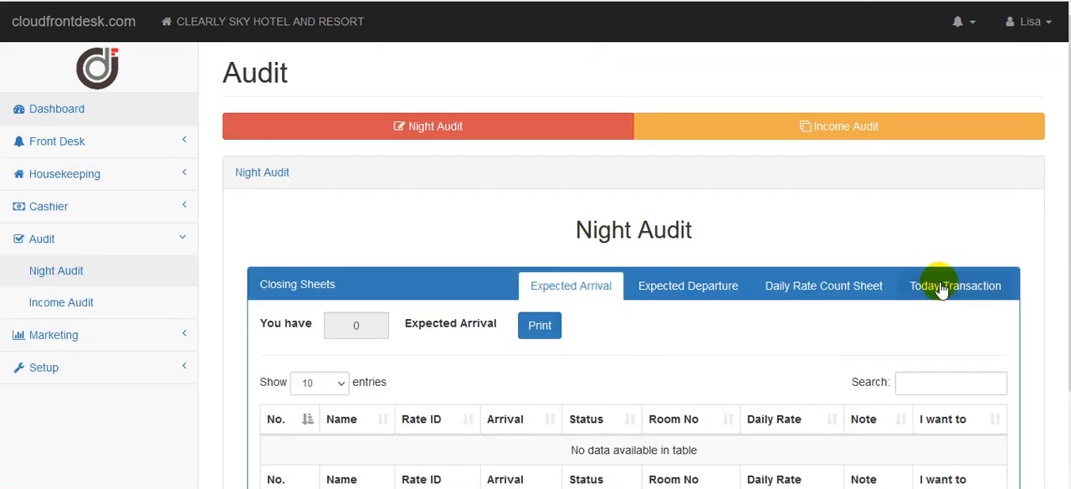
# Reopen the Today Transaction closing sheet and review its payments, room revenue postings and ledger totals.
pyautogui.click(928, 285)
pyautogui.scroll(-4, 929, 285)
pyautogui.scroll(-5, 634, 265)
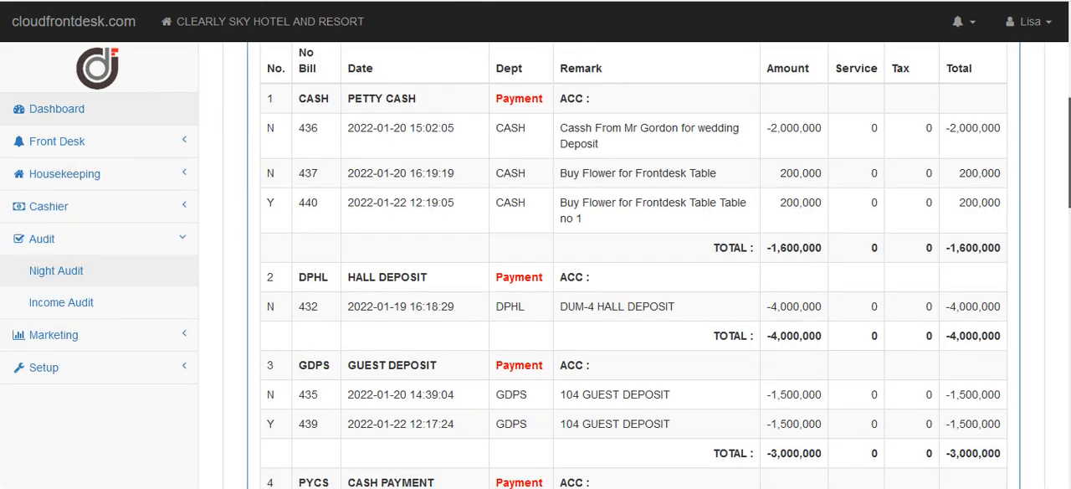
pyautogui.scroll(-6, 1059, 336)
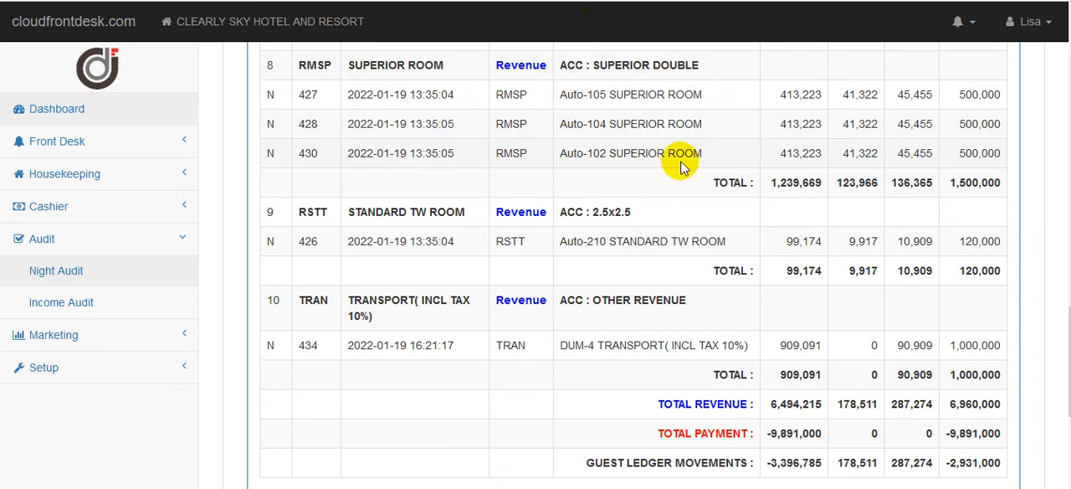
pyautogui.moveTo(1069, 355); pyautogui.dragTo(1035, 299)
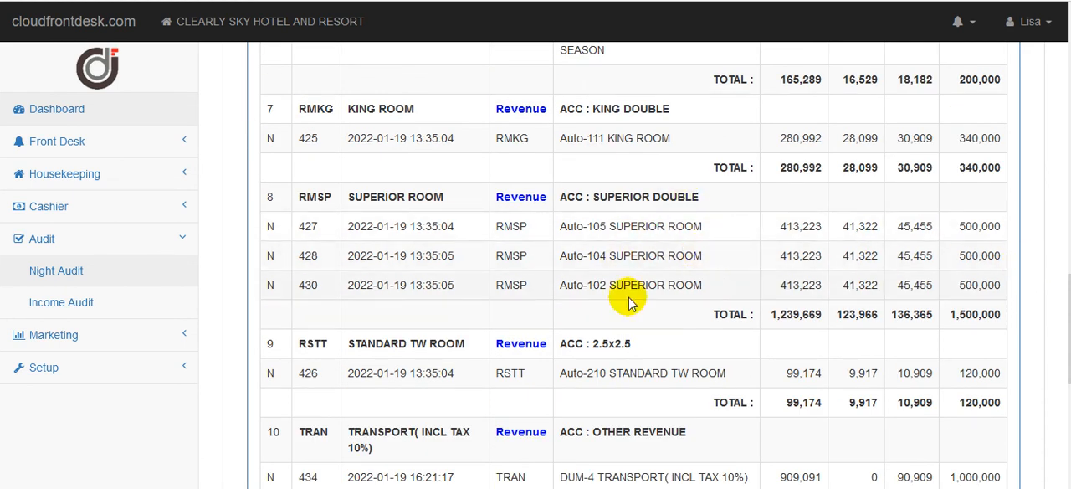
pyautogui.scroll(-5, 636, 267)
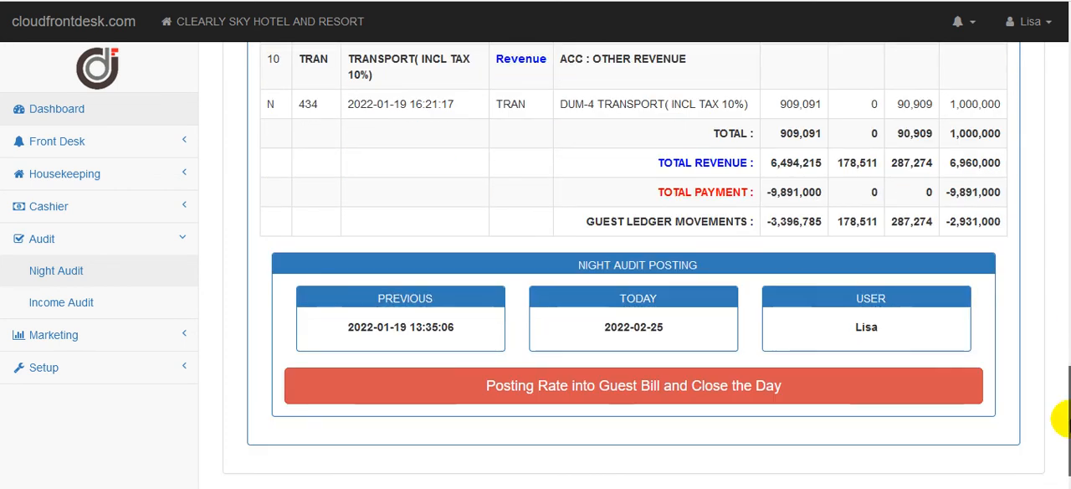
pyautogui.moveTo(1069, 419); pyautogui.dragTo(1070, 325)
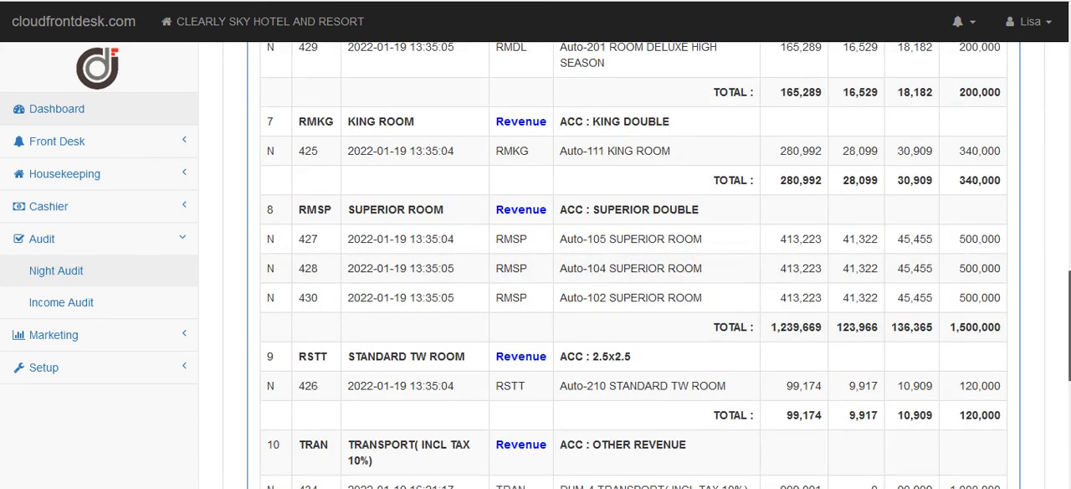
# Post the room rates into the guest bills and close the day, confirming the night audit posting.
pyautogui.scroll(-5, 1068, 320)
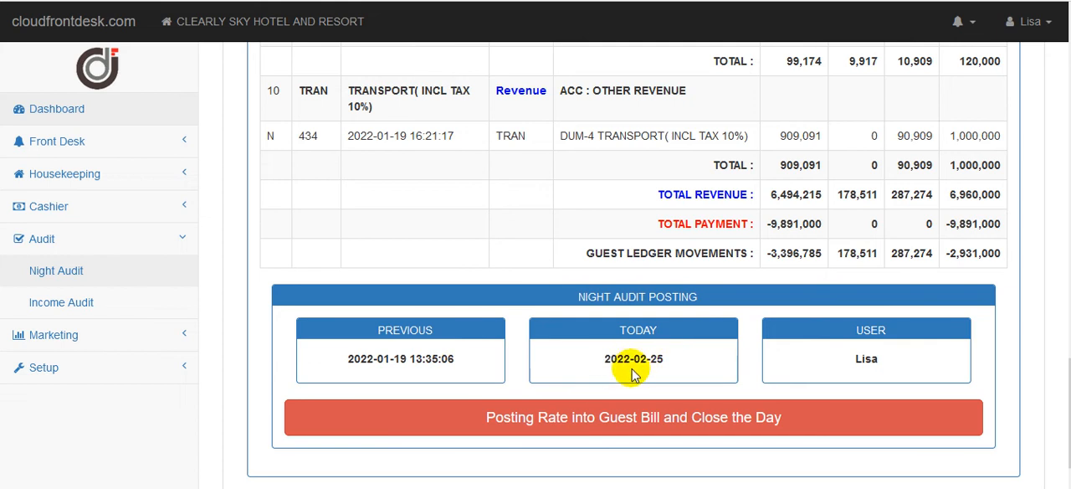
pyautogui.moveTo(1070, 398)
pyautogui.mouseDown()
pyautogui.moveTo(1070, 384)
pyautogui.moveTo(1070, 400)
pyautogui.mouseUp()
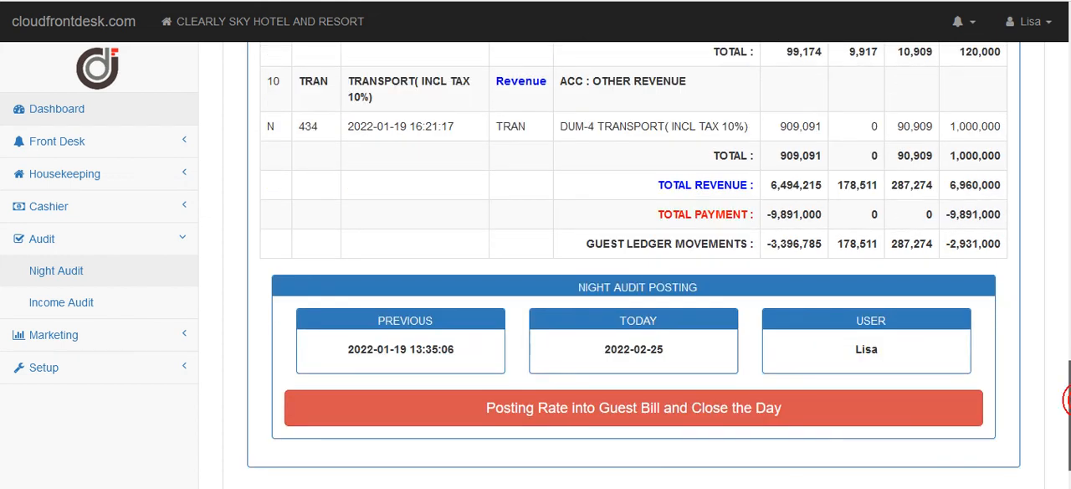
pyautogui.click(609, 423)
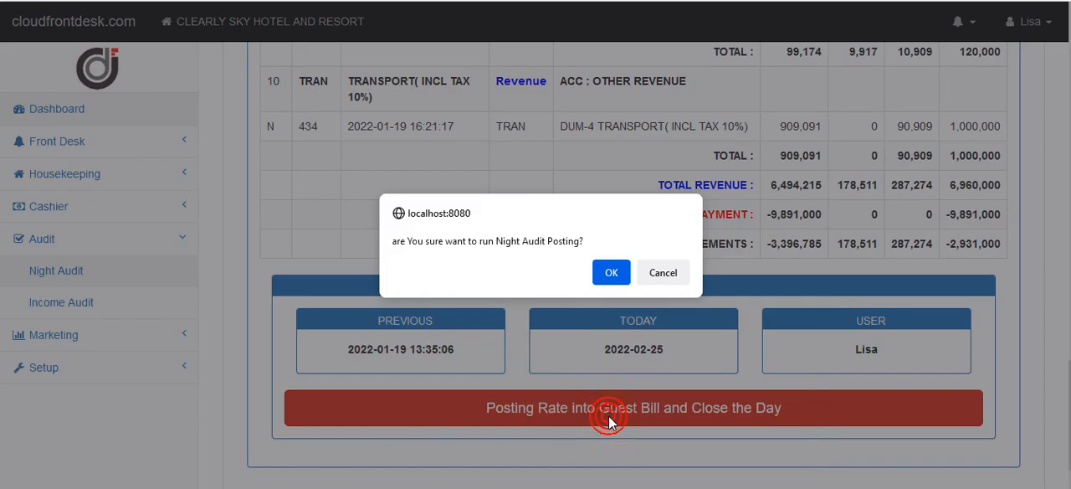
pyautogui.click(610, 273)
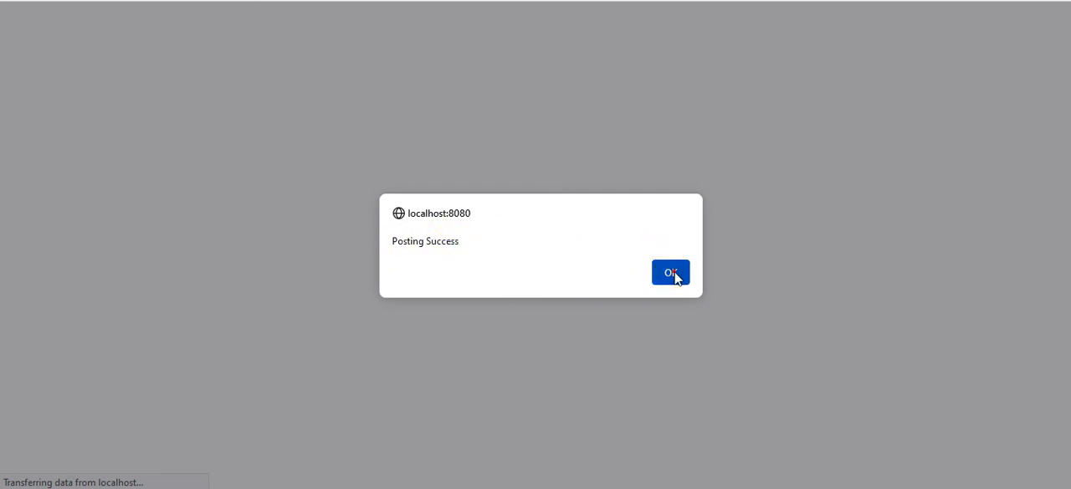
pyautogui.click(671, 272)
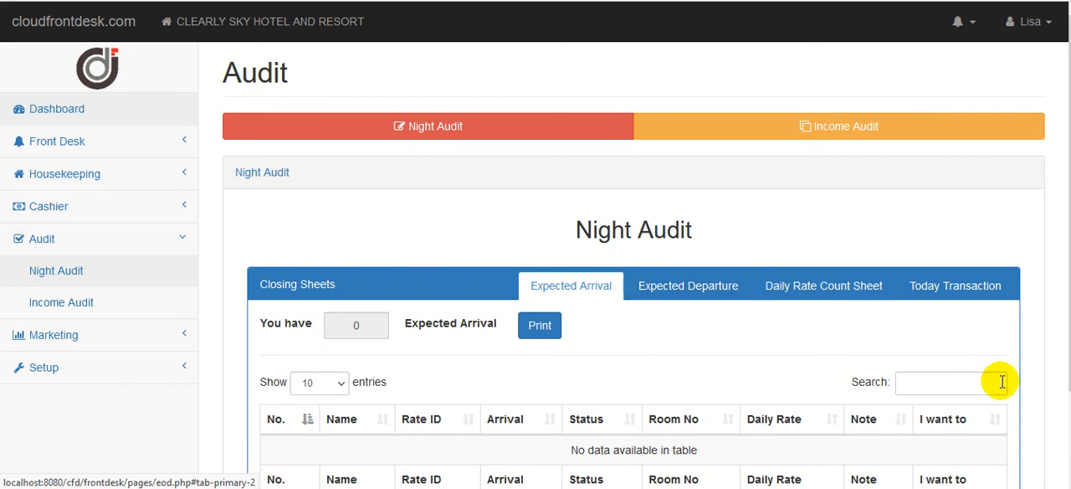
# Look through the Expected Departure and Daily Rate Count sheets and open the Today Transaction closing sheet.
pyautogui.scroll(-2, 890, 326)
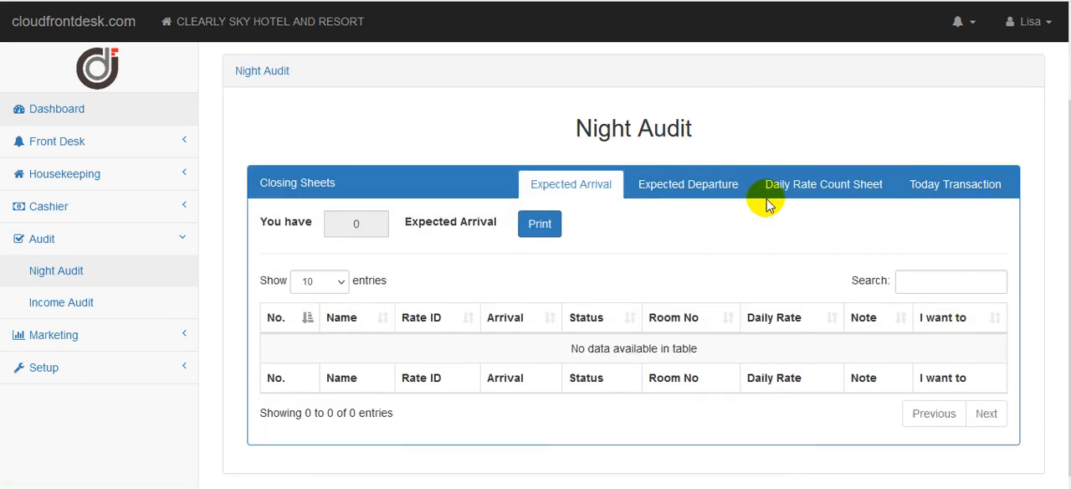
pyautogui.click(712, 184)
pyautogui.click(820, 186)
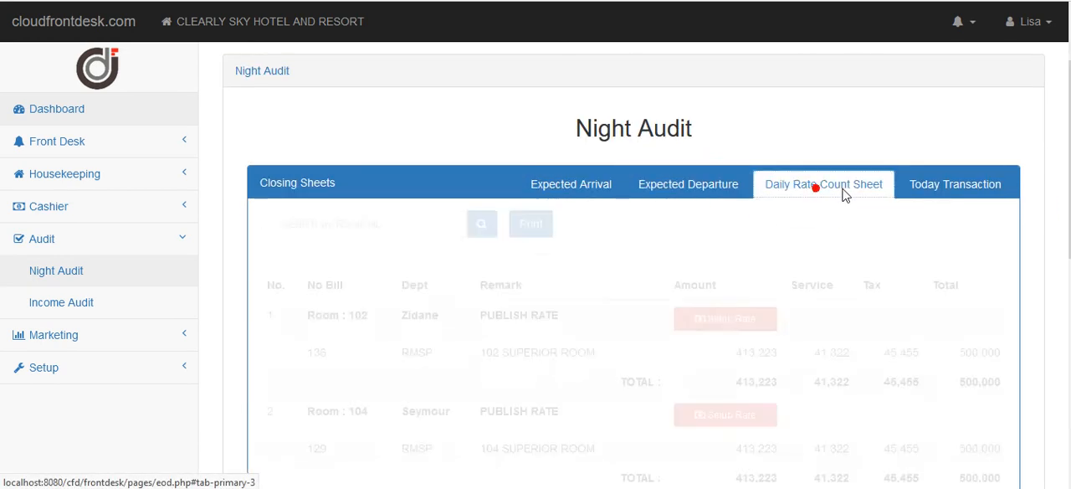
pyautogui.click(924, 185)
pyautogui.scroll(-3, 924, 192)
pyautogui.moveTo(1070, 275)
pyautogui.mouseDown()
pyautogui.moveTo(1069, 340)
pyautogui.moveTo(1069, 259)
pyautogui.moveTo(1069, 325)
pyautogui.moveTo(1067, 282)
pyautogui.mouseUp()
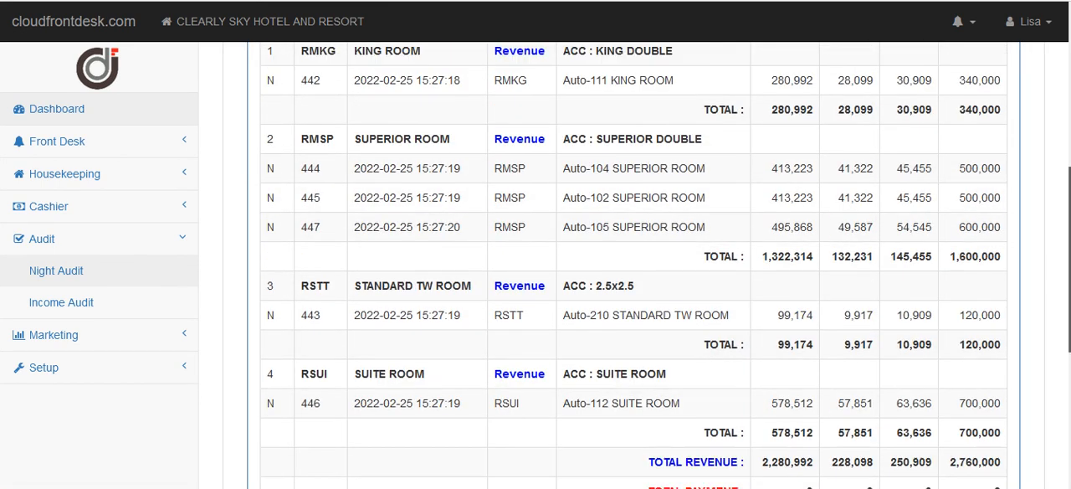
# Examine the newly posted room revenue entries by room type, the revenue and payment totals, and the guest ledger movements.
pyautogui.scroll(2, 634, 293)
pyautogui.scroll(-3, 634, 265)
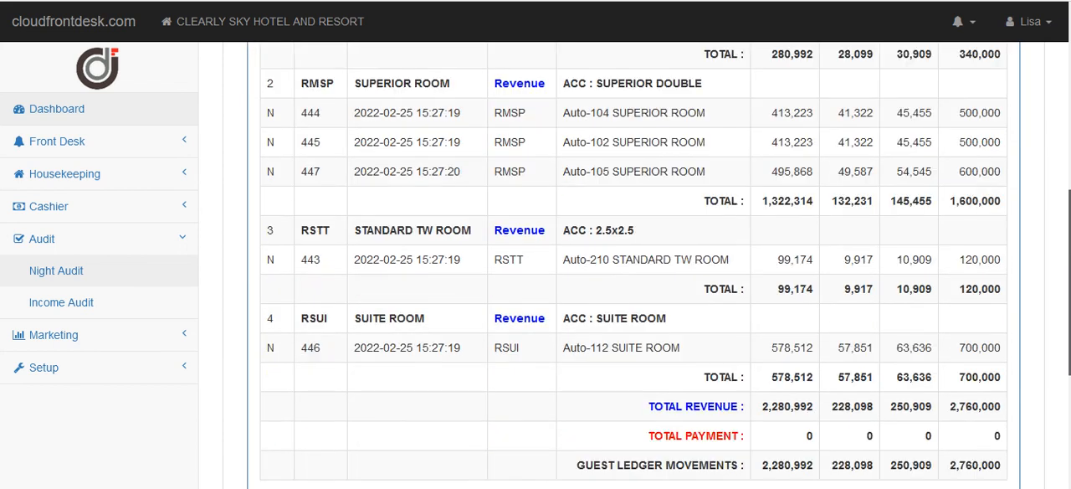
pyautogui.scroll(-1, 634, 266)
pyautogui.scroll(3, 633, 265)
pyautogui.moveTo(1069, 227); pyautogui.dragTo(1069, 217)
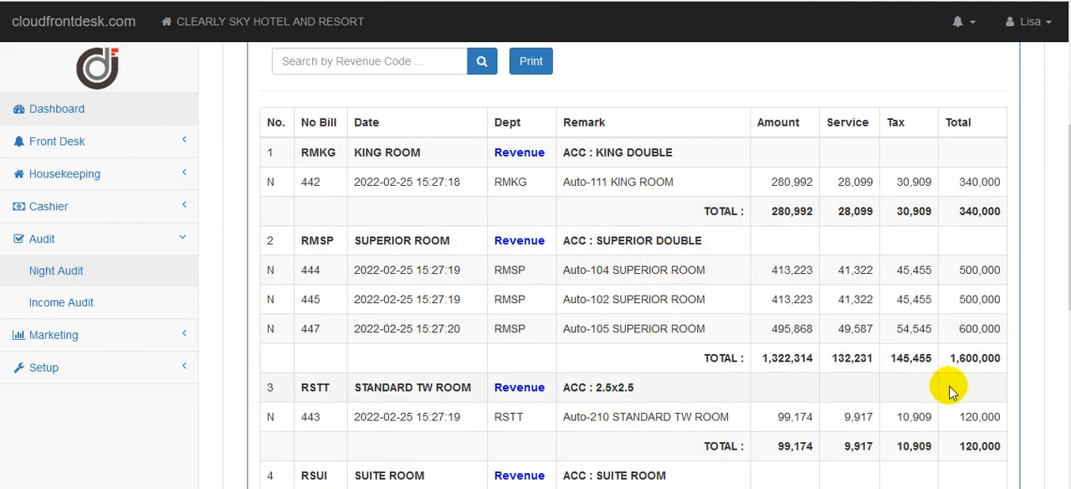
pyautogui.scroll(-3, 710, 362)
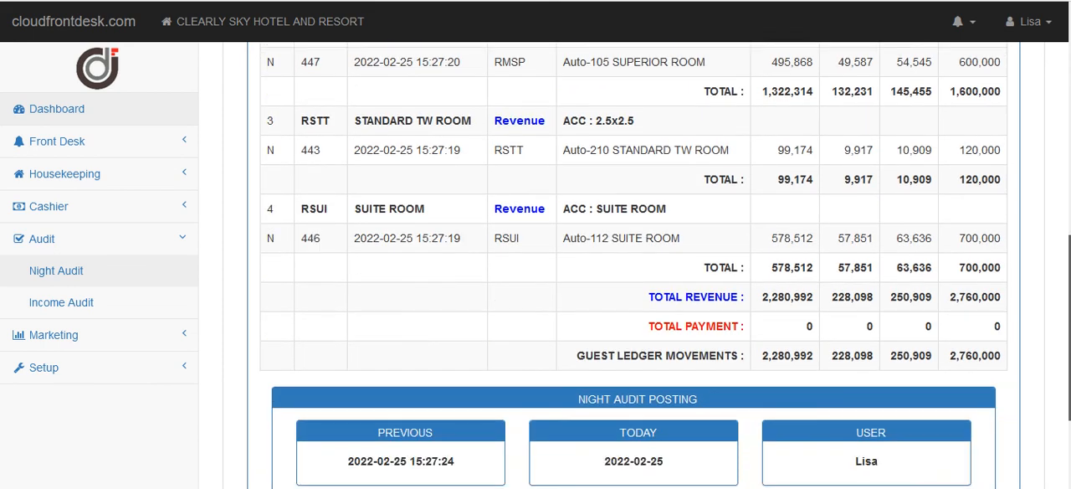
pyautogui.scroll(3, 1052, 239)
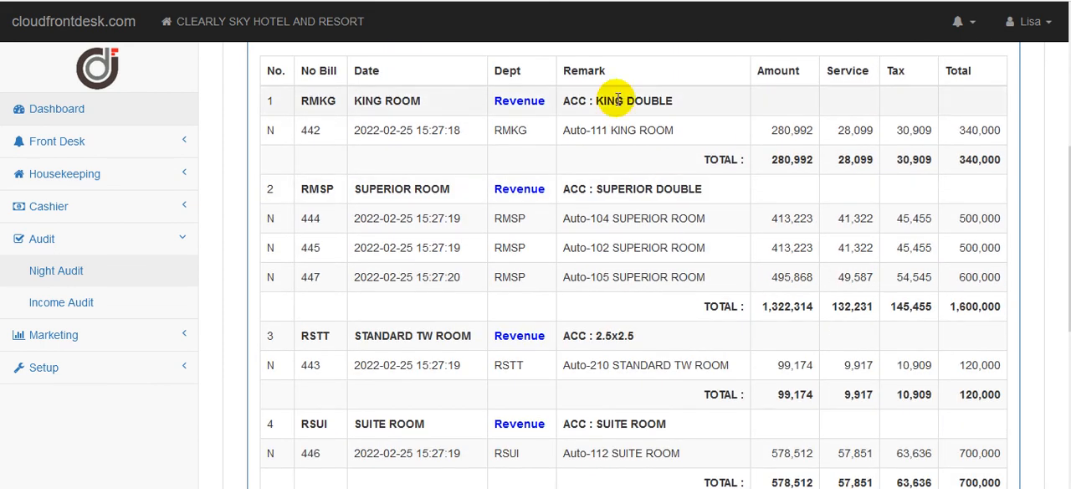
pyautogui.scroll(2, 892, 355)
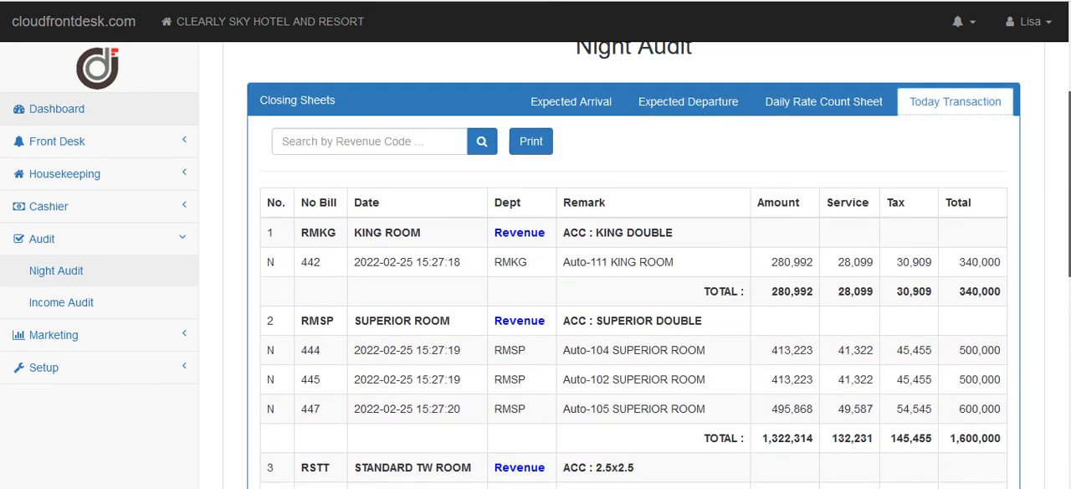
# Compare the Daily Rate Count Sheet's room rates with the postings and totals on the Today Transaction sheet.
pyautogui.click(804, 132)
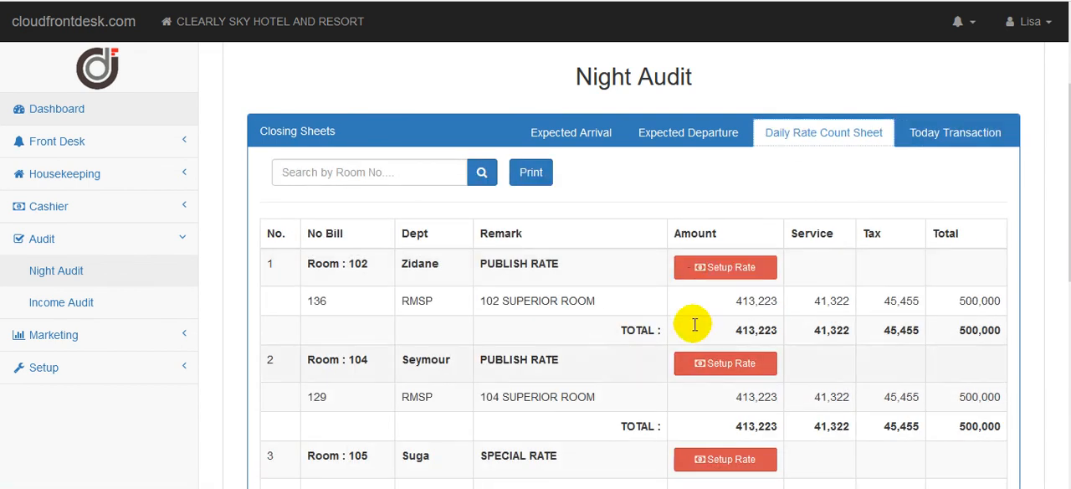
pyautogui.click(991, 129)
pyautogui.scroll(-4, 992, 130)
pyautogui.moveTo(1069, 245)
pyautogui.mouseDown()
pyautogui.moveTo(1069, 263)
pyautogui.moveTo(1067, 130)
pyautogui.moveTo(1069, 232)
pyautogui.mouseUp()
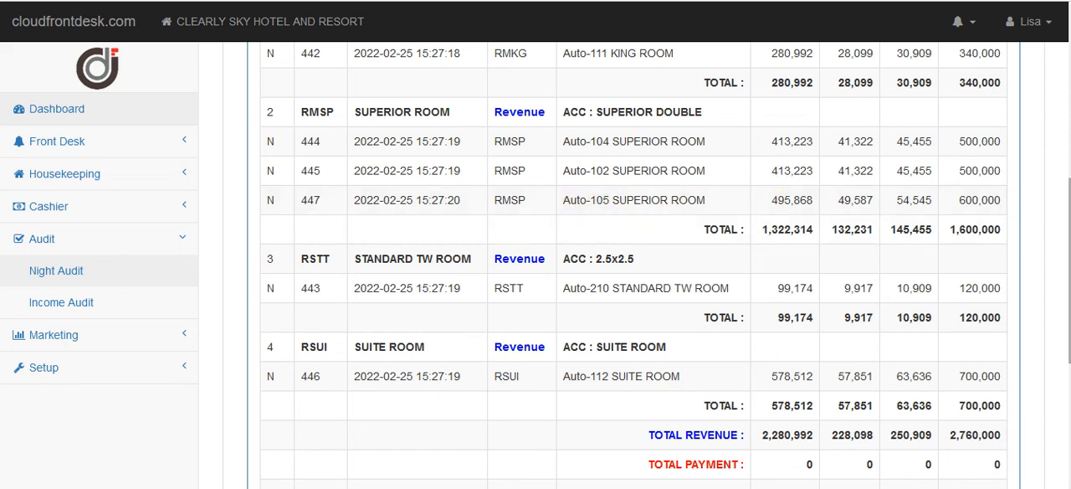
pyautogui.scroll(2, 1062, 268)
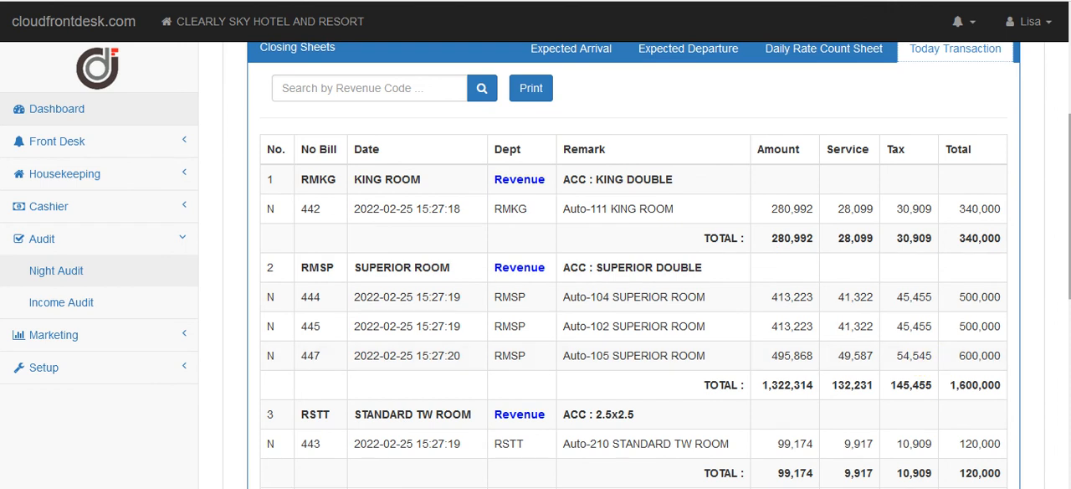
pyautogui.scroll(-3, 1063, 267)
pyautogui.scroll(-2, 634, 267)
pyautogui.scroll(7, 729, 192)
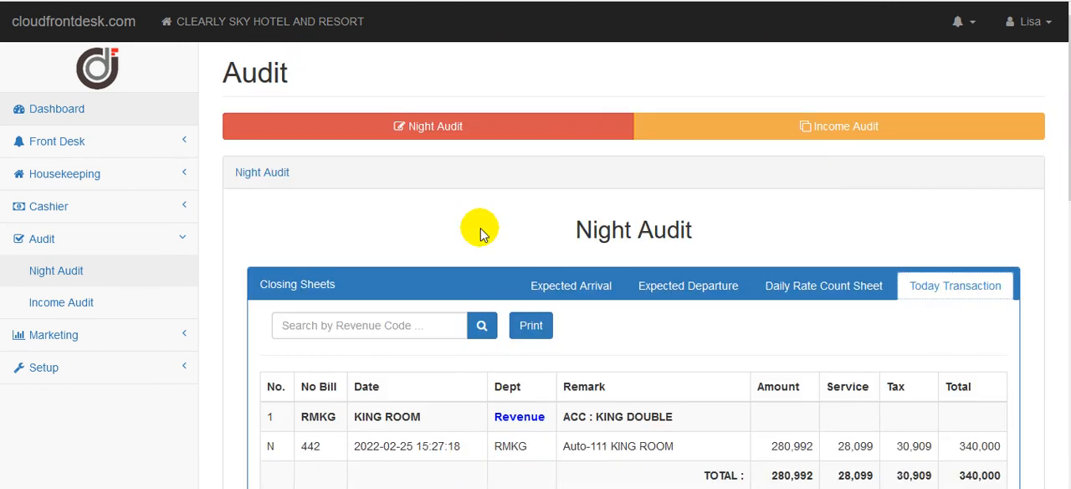
# Open room 105's bill from the cashier's guest folio and check its latest room charge and balance.
pyautogui.click(90, 214)
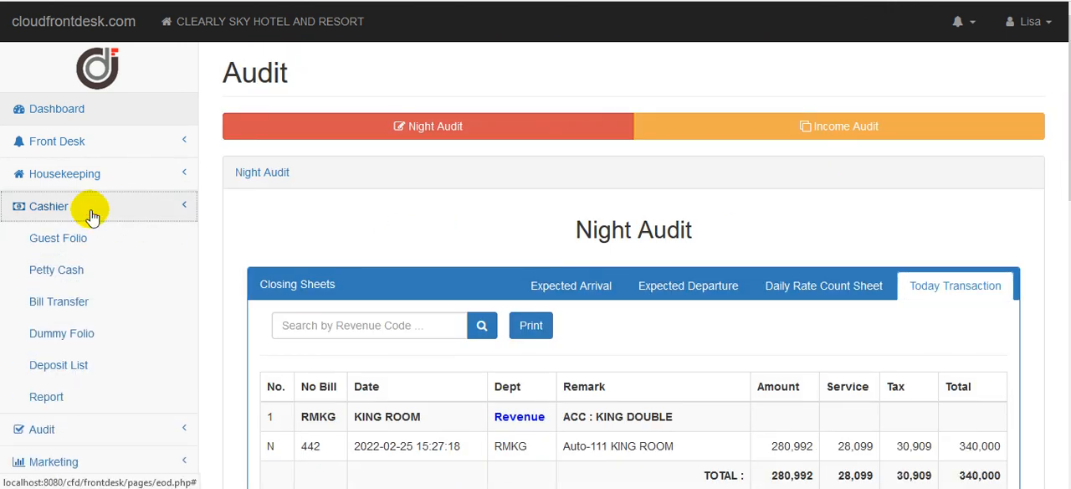
pyautogui.click(94, 233)
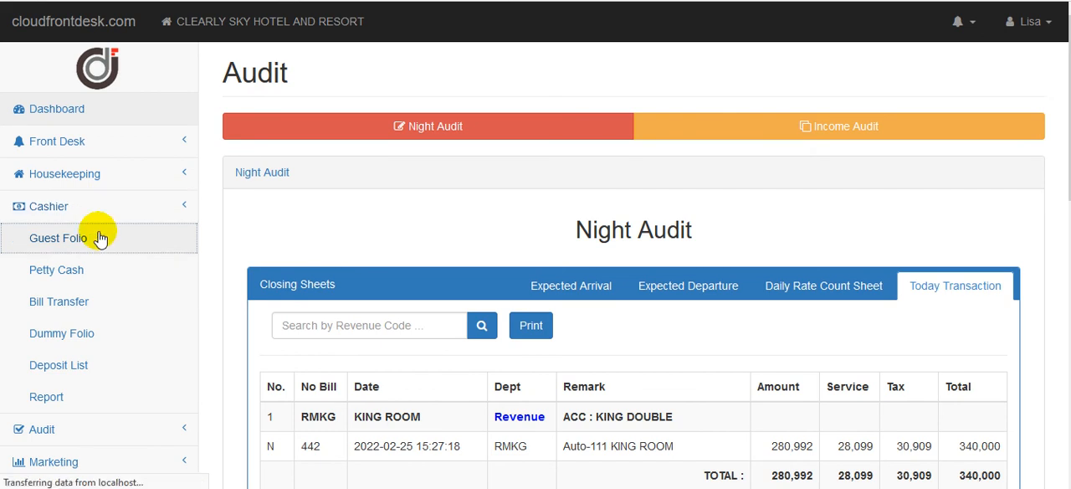
pyautogui.scroll(-5, 721, 216)
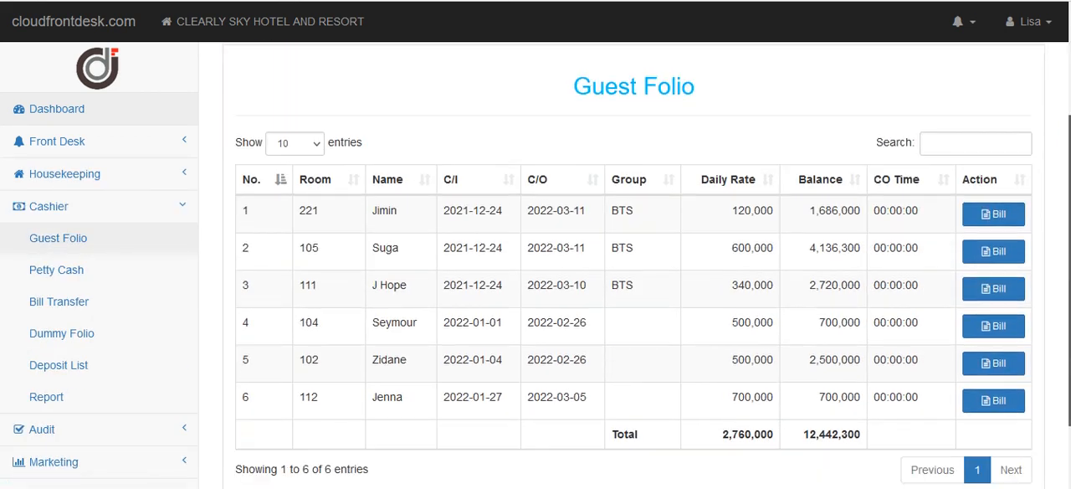
pyautogui.click(1008, 256)
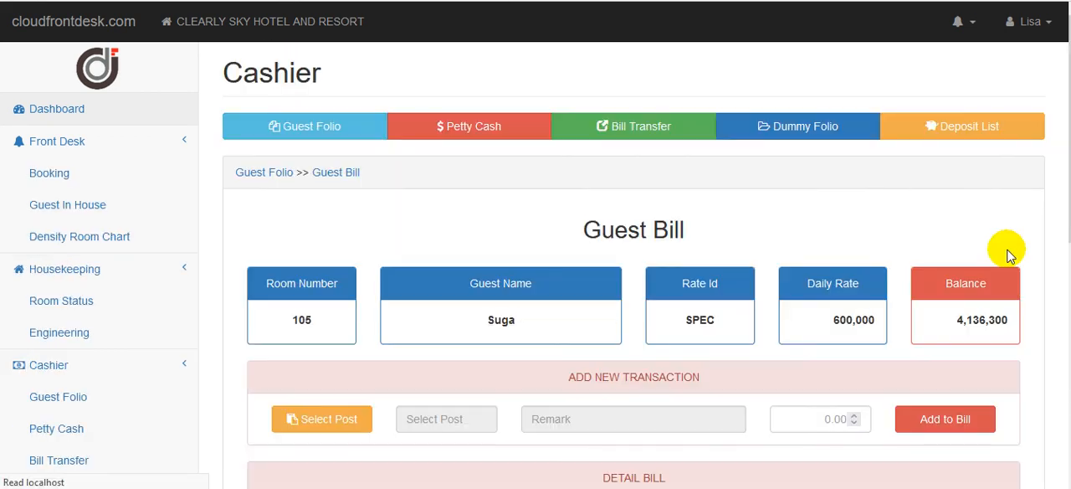
pyautogui.scroll(-8, 634, 264)
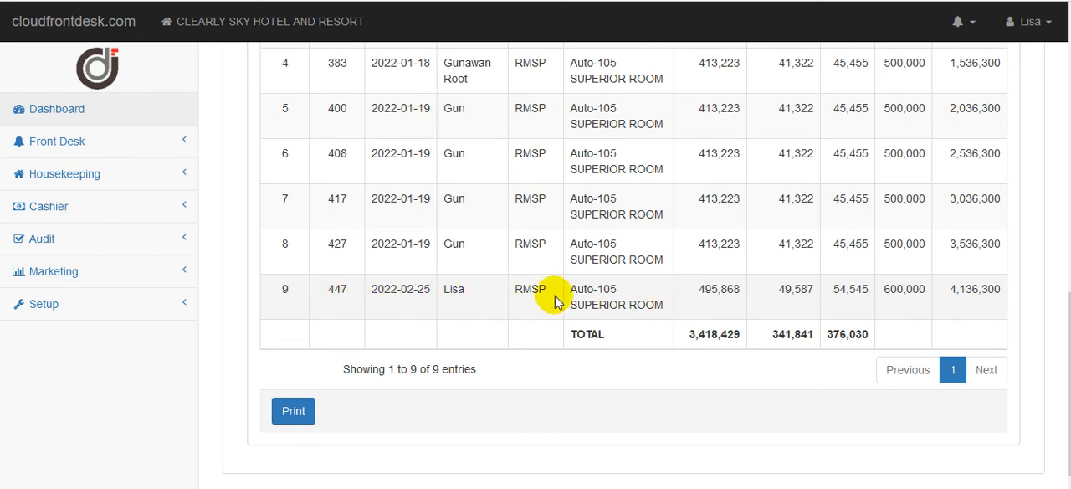
pyautogui.moveTo(1069, 373); pyautogui.dragTo(1059, 131)
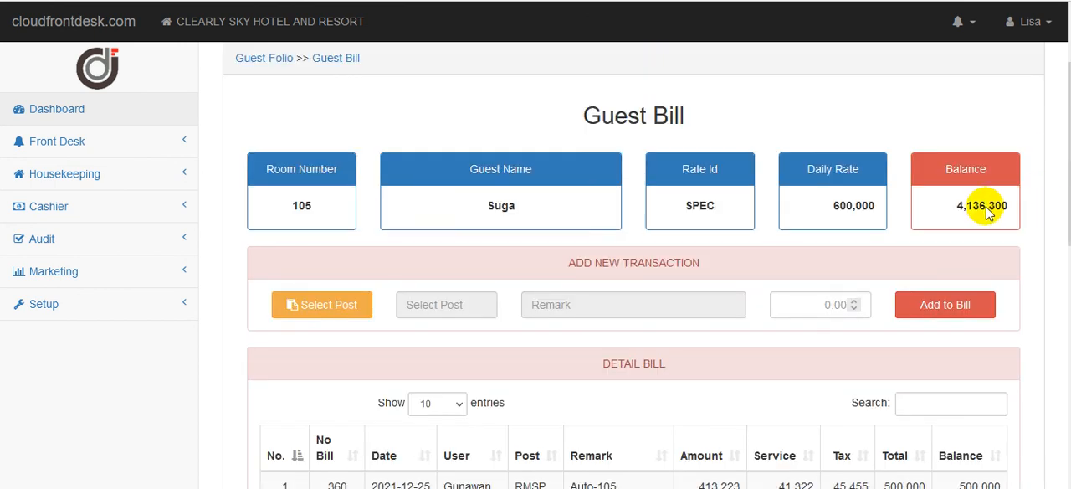
# Open room 221's bill from the guest folio and view the second page of its detail entries.
pyautogui.click(91, 210)
pyautogui.click(118, 234)
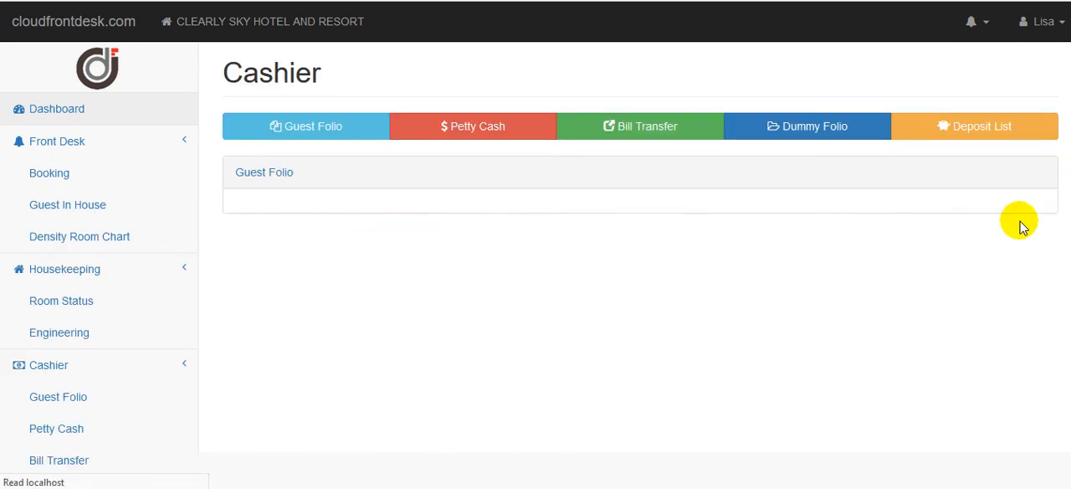
pyautogui.scroll(-2, 1059, 163)
pyautogui.click(994, 243)
pyautogui.scroll(-3, 993, 243)
pyautogui.moveTo(1064, 159); pyautogui.dragTo(1063, 453)
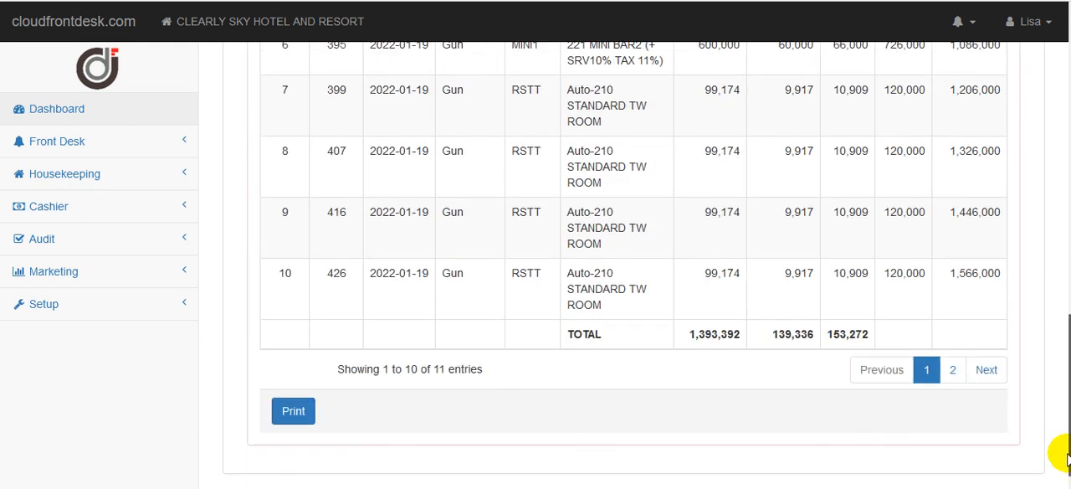
pyautogui.click(952, 369)
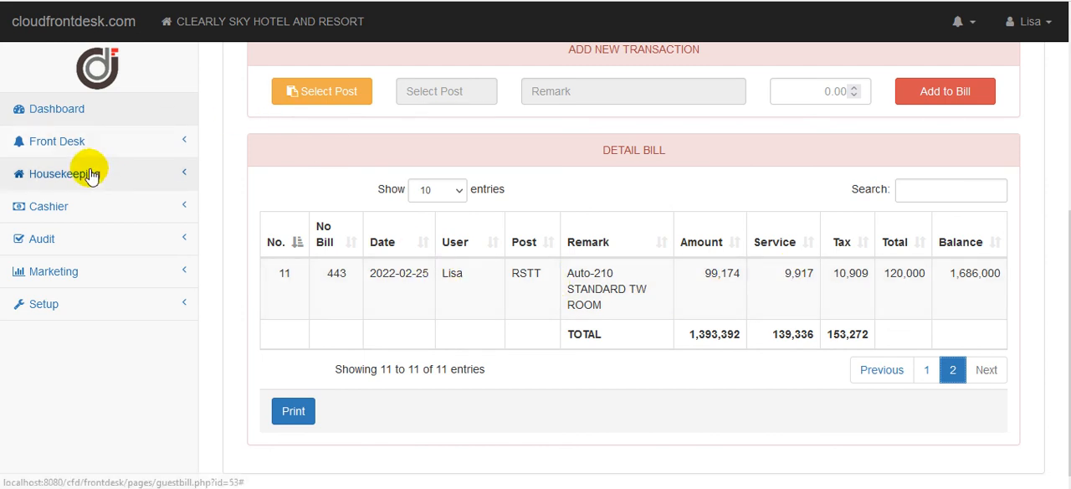
# Return to the guest folio, open room 112's bill and check its suite room charge, daily rate and balance.
pyautogui.click(76, 210)
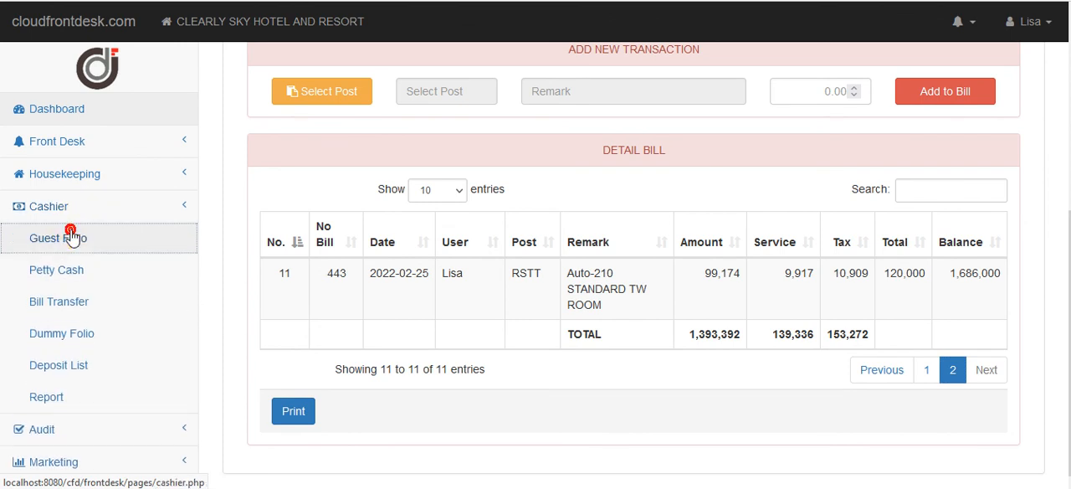
pyautogui.click(72, 238)
pyautogui.scroll(-3, 1056, 172)
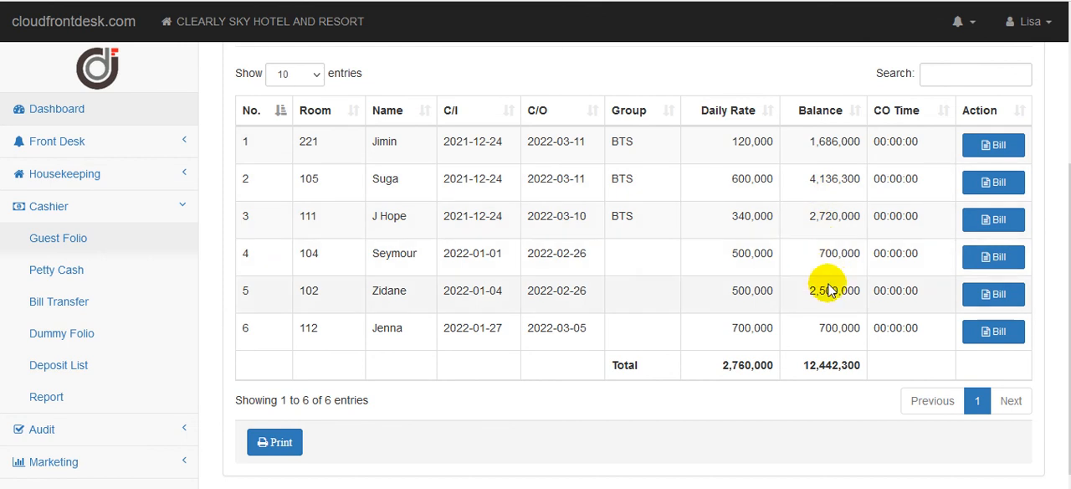
pyautogui.click(997, 334)
pyautogui.scroll(-3, 688, 308)
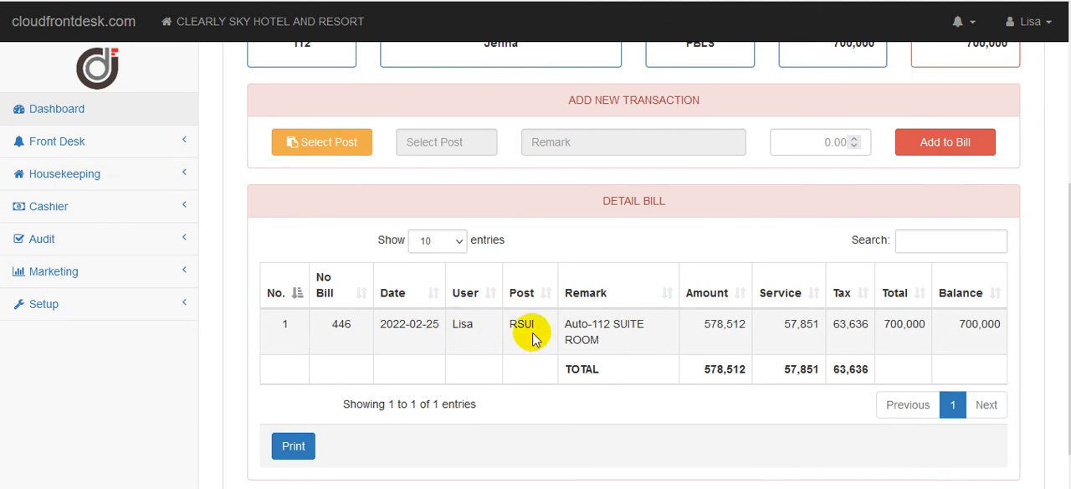
pyautogui.scroll(1, 634, 251)
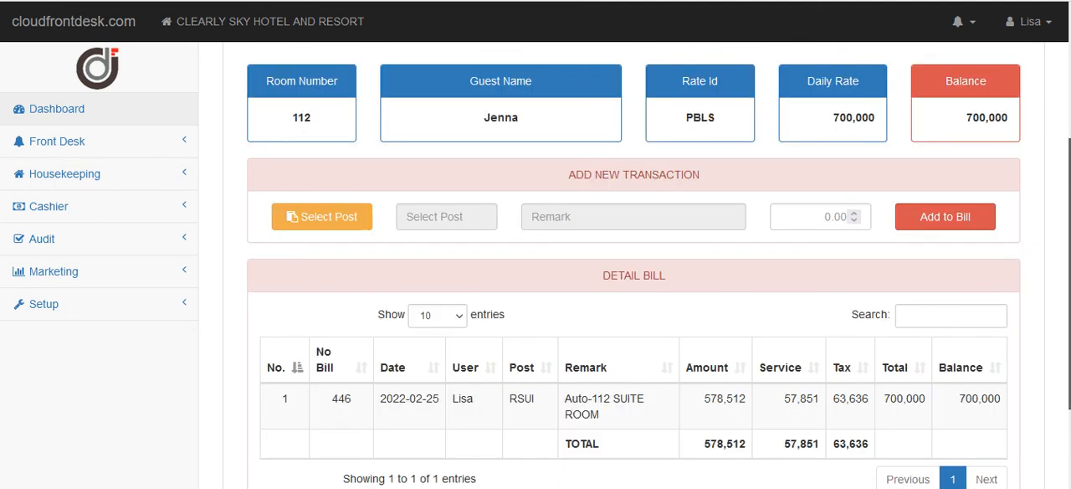
pyautogui.scroll(2, 634, 251)
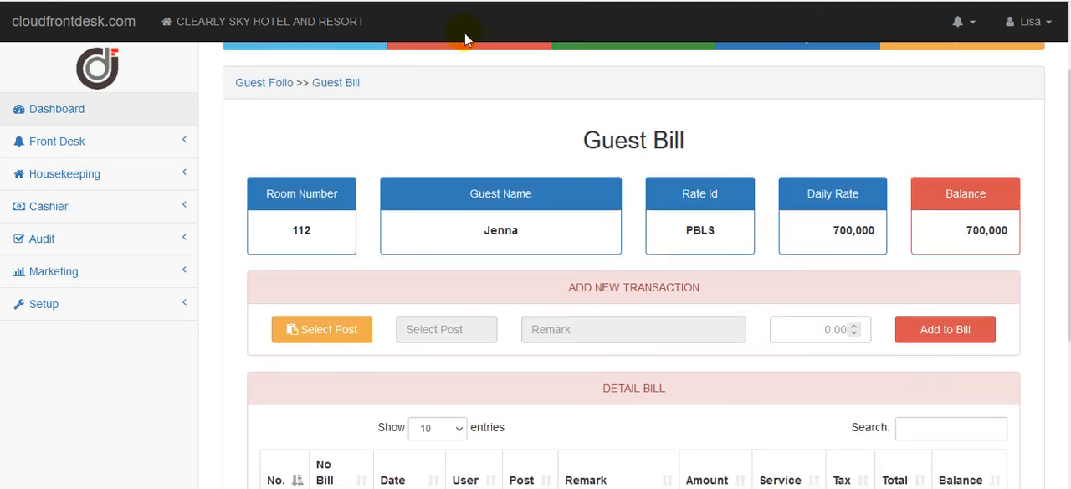
# Return to the guest folio list and reopen room 112's bill at its detail entries.
pyautogui.click(271, 82)
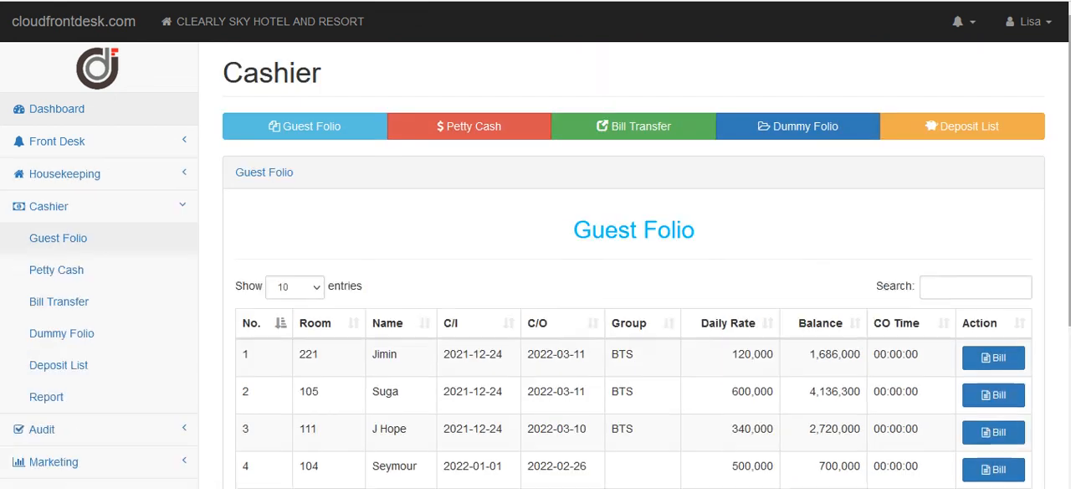
pyautogui.scroll(-2, 748, 121)
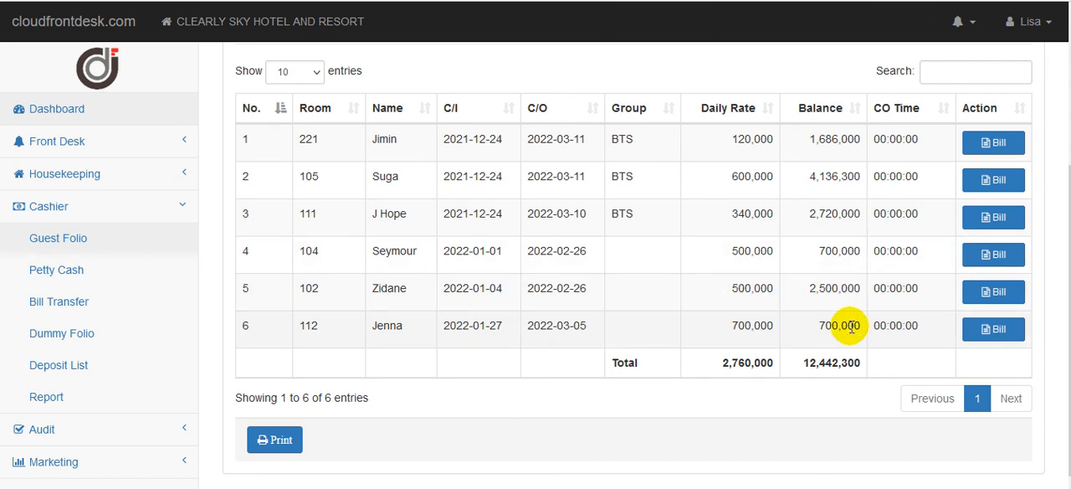
pyautogui.click(994, 330)
pyautogui.scroll(-3, 996, 335)
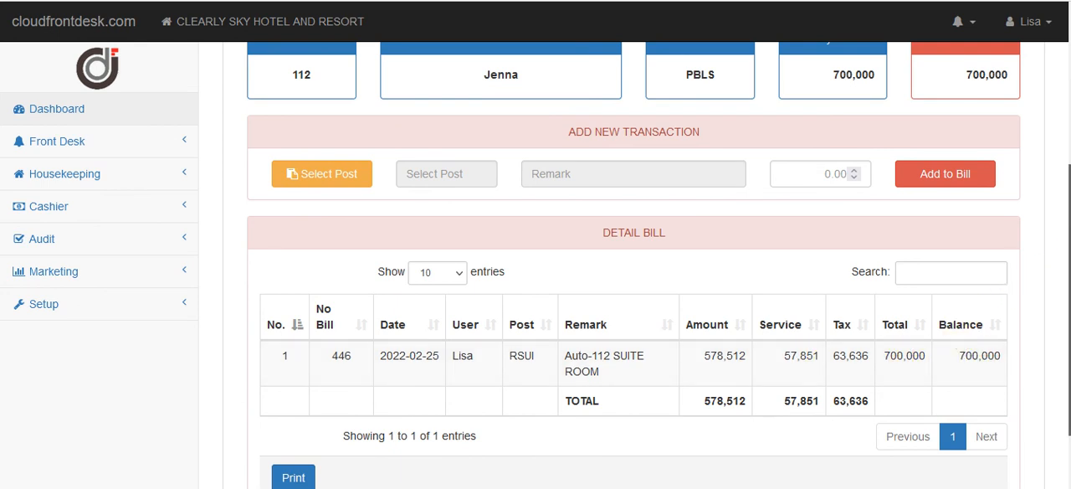
# Add a cash payment (PYCS) of 700000 to room 112's bill.
pyautogui.scroll(-1, 1013, 251)
pyautogui.click(358, 119)
pyautogui.click(562, 179)
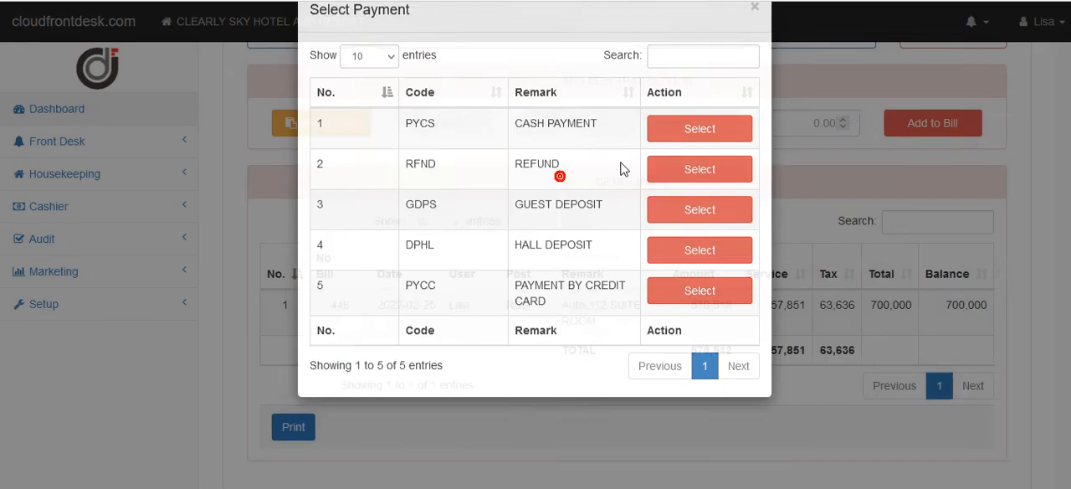
pyautogui.click(660, 165)
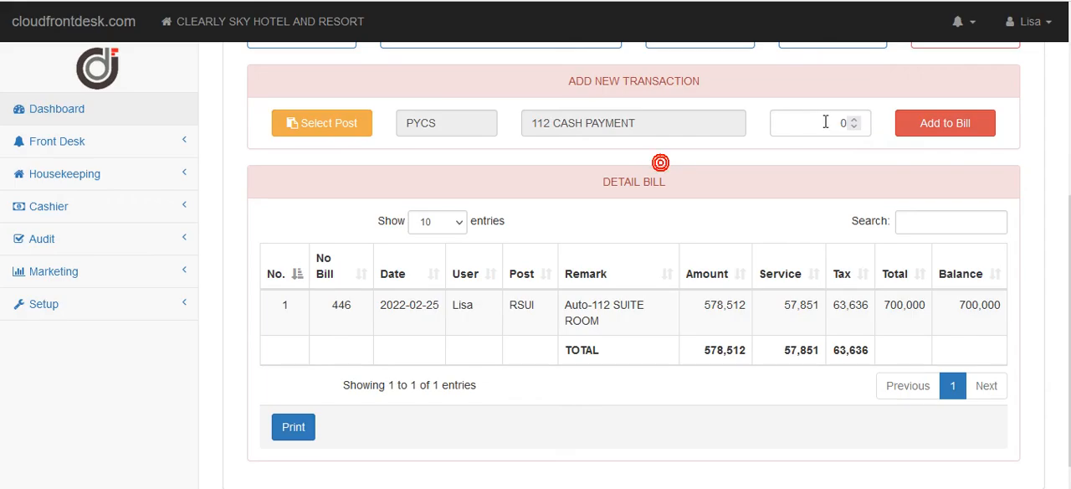
pyautogui.scroll(1, 824, 148)
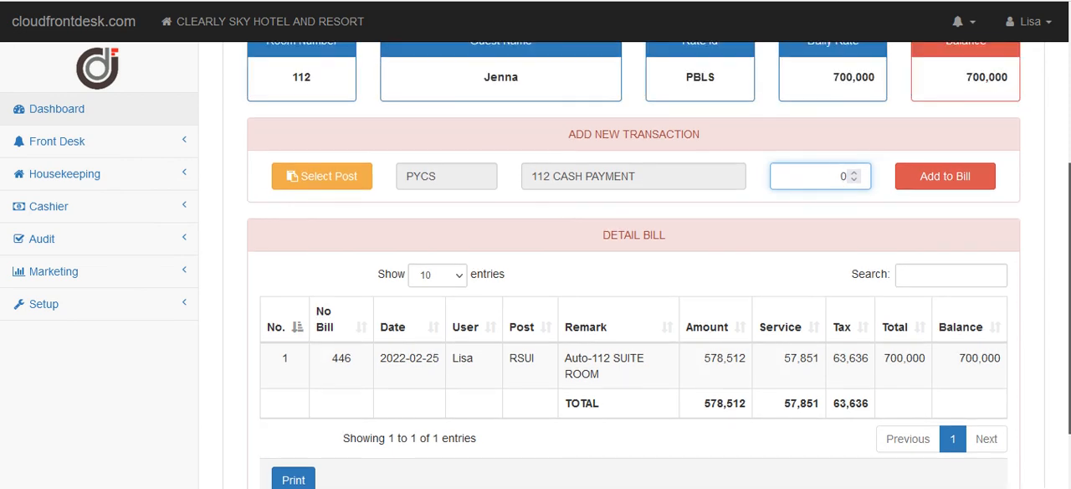
pyautogui.scroll(-1, 844, 176)
pyautogui.scroll(2, 842, 108)
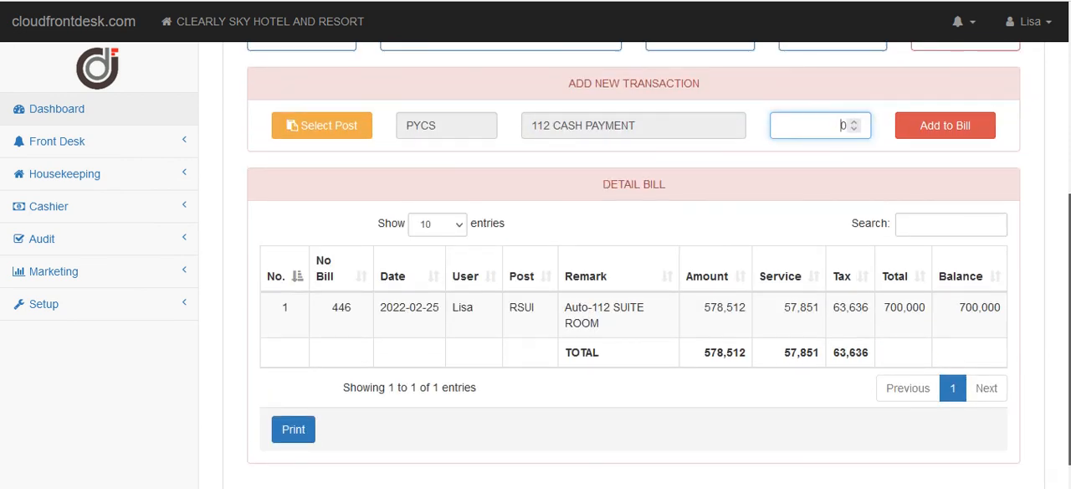
pyautogui.scroll(-2, 842, 253)
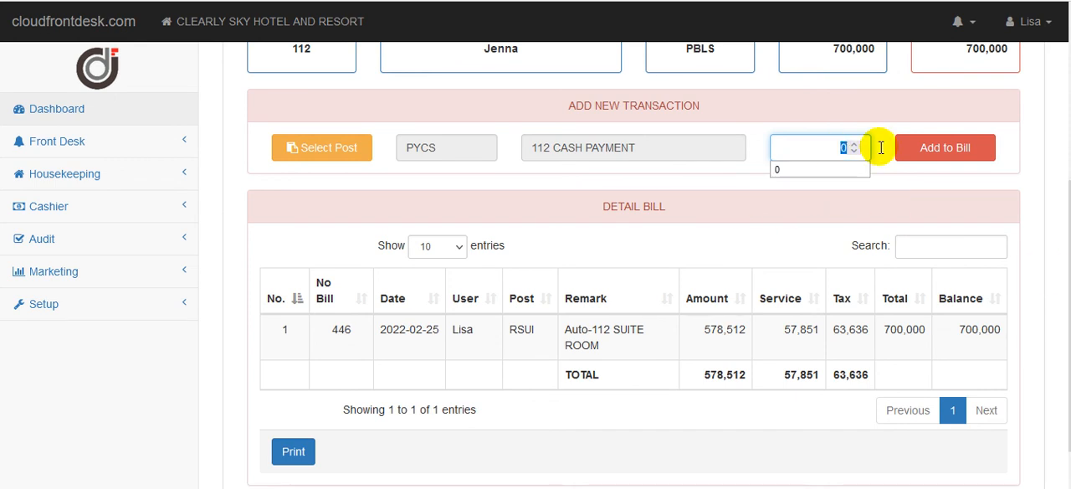
pyautogui.click(925, 158)
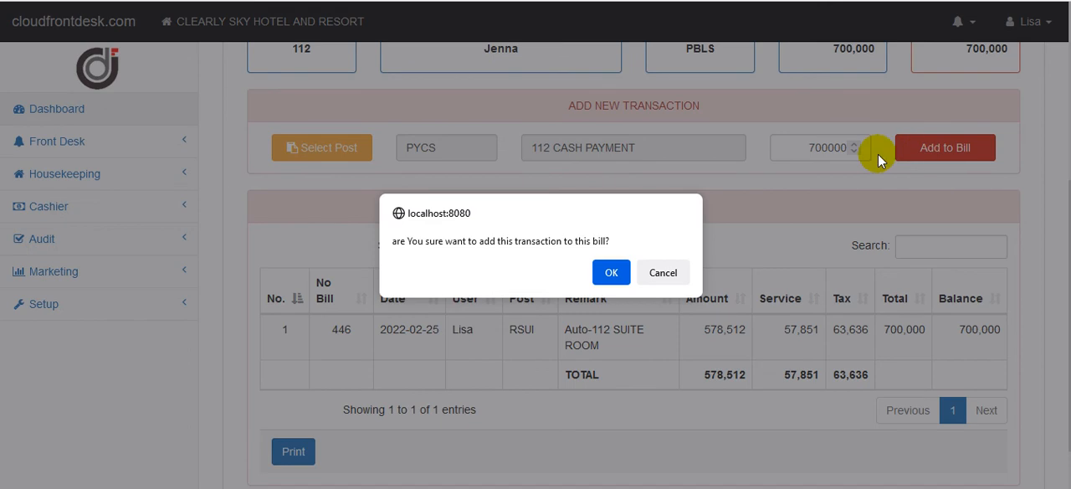
pyautogui.click(619, 268)
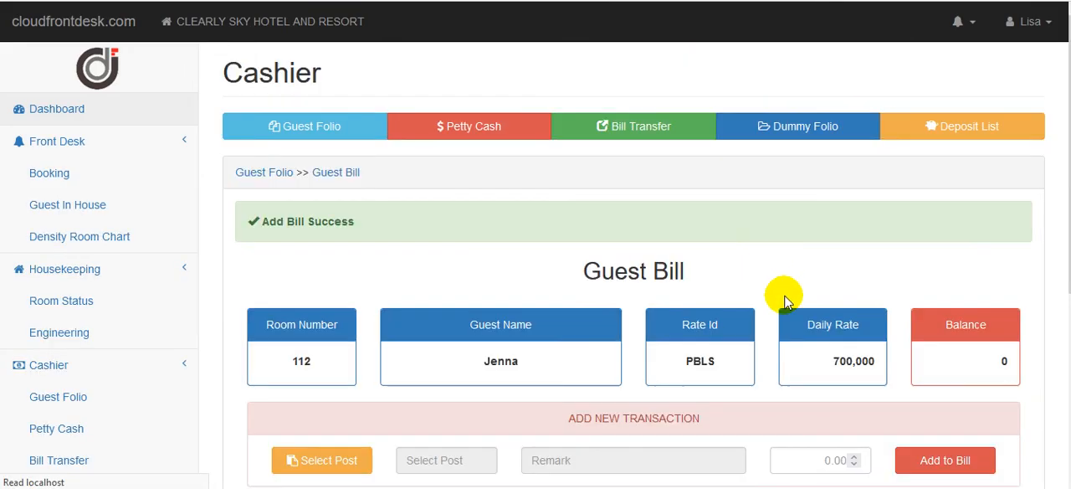
# Review the payment entry on room 112's bill, return to the guest folio and check out room 112.
pyautogui.scroll(-5, 1058, 382)
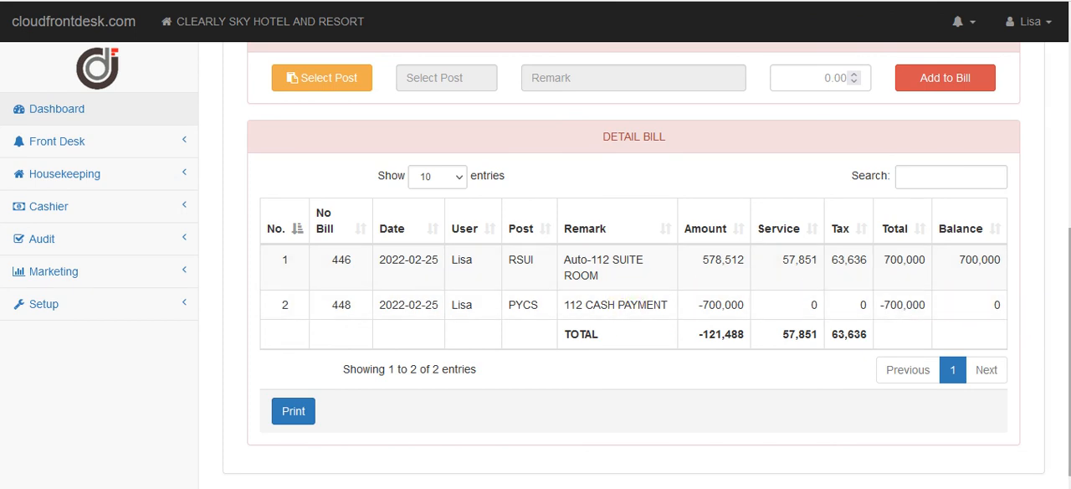
pyautogui.scroll(1, 1057, 316)
pyautogui.scroll(3, 633, 251)
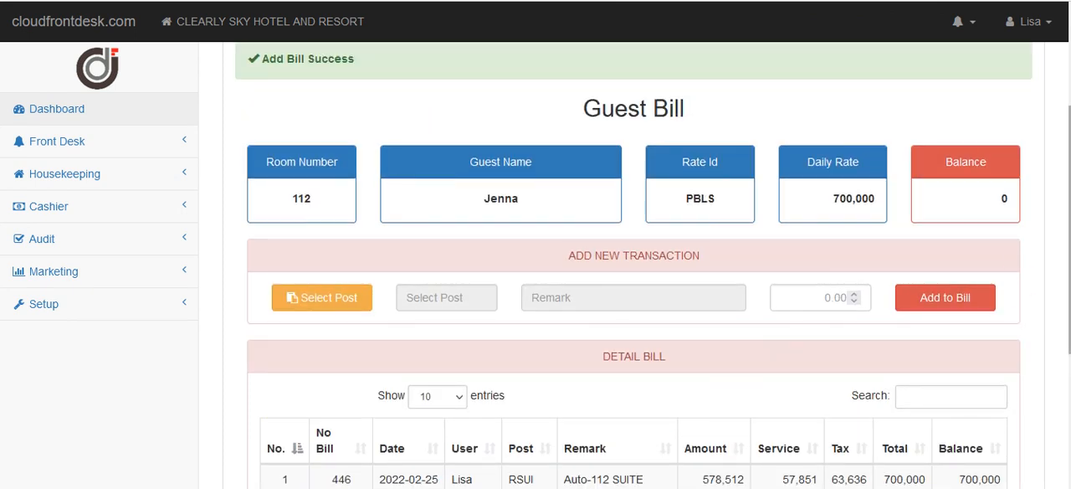
pyautogui.scroll(2, 478, 108)
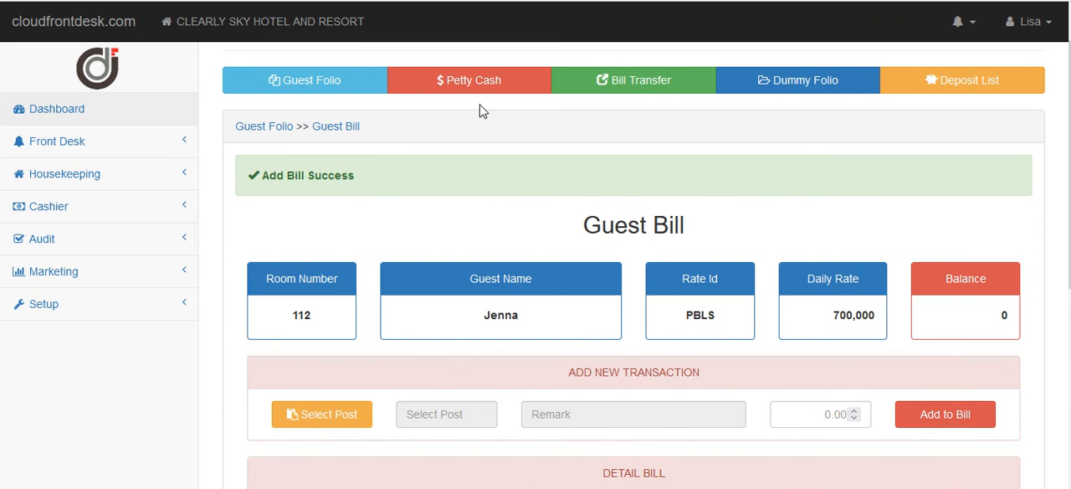
pyautogui.click(270, 126)
pyautogui.scroll(-3, 965, 290)
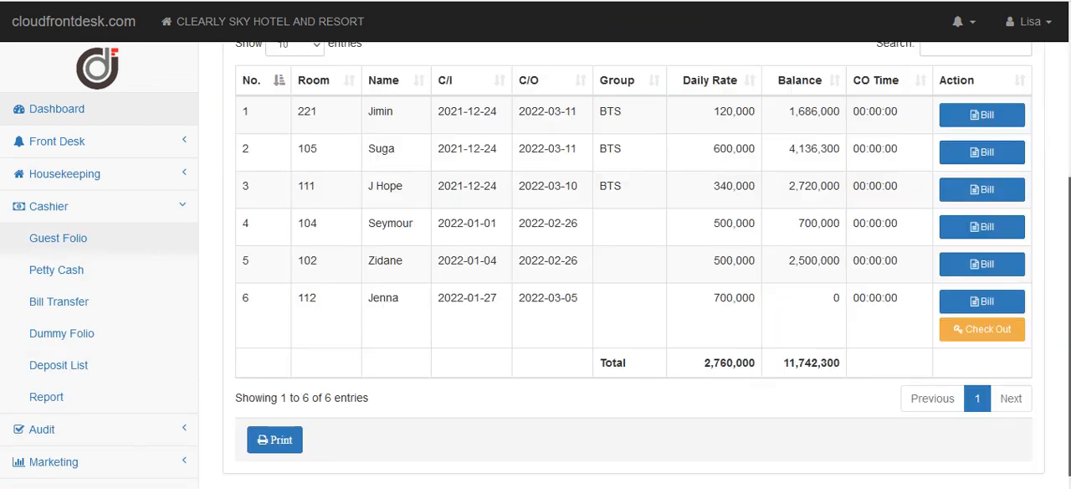
pyautogui.click(1004, 333)
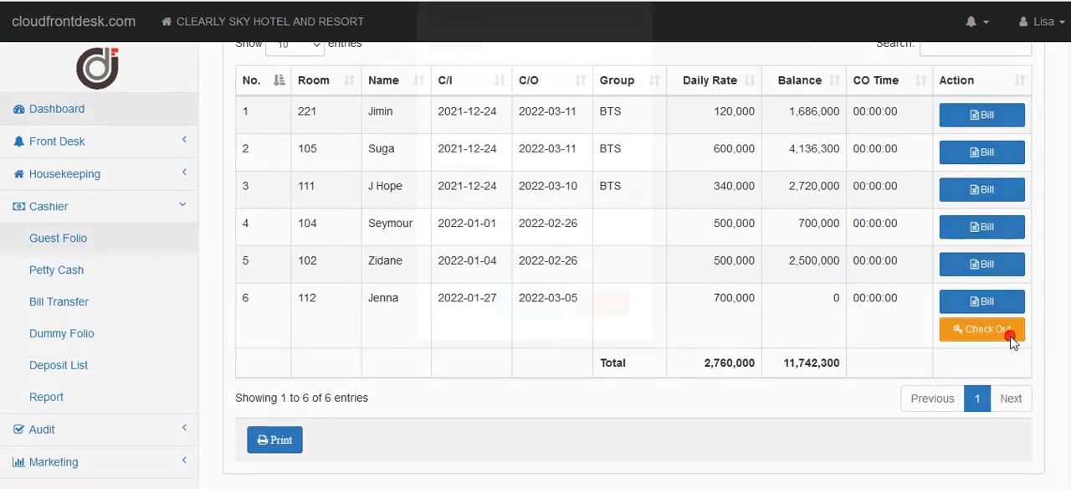
pyautogui.click(545, 403)
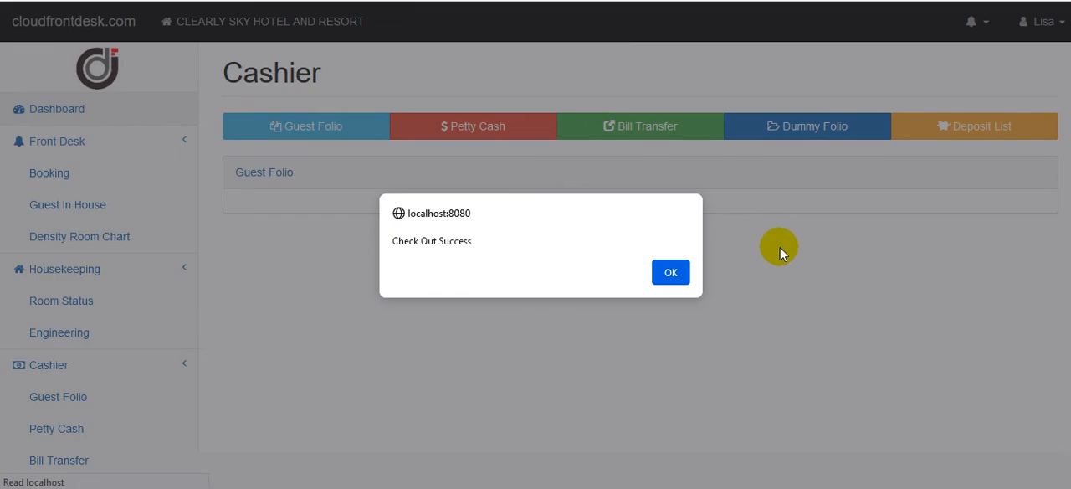
pyautogui.click(685, 276)
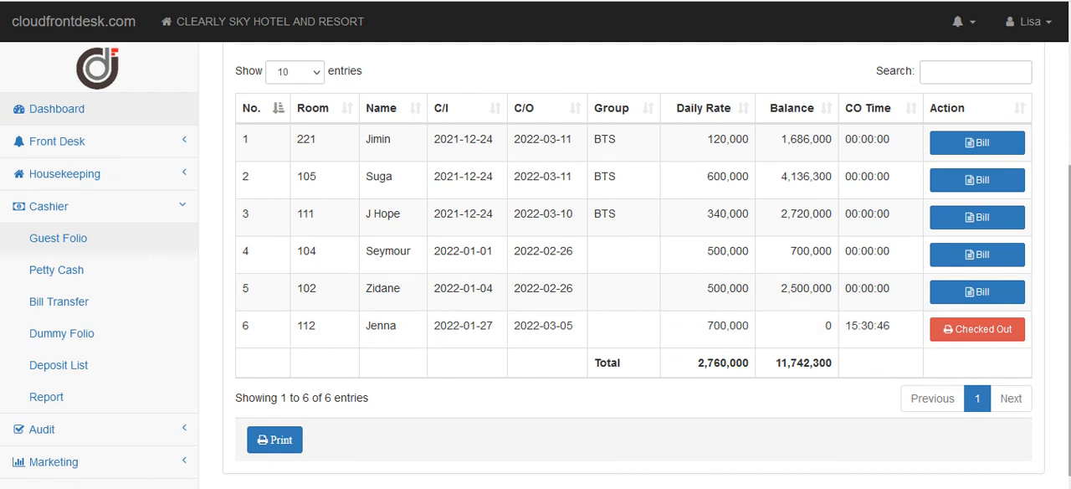
# Open the Income Audit page, view the list of available EOD reports and close it without selecting a date.
pyautogui.scroll(3, 690, 343)
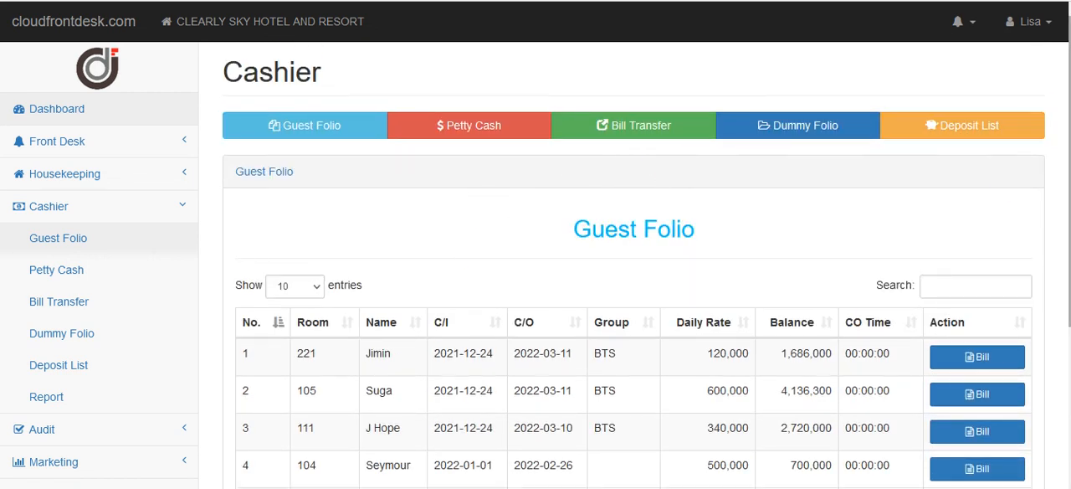
pyautogui.scroll(-3, 1068, 251)
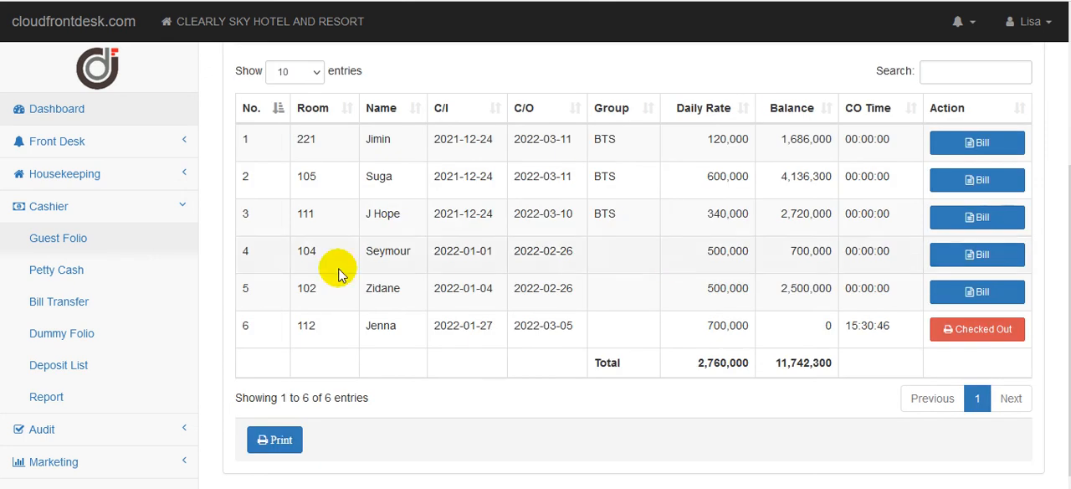
pyautogui.click(92, 216)
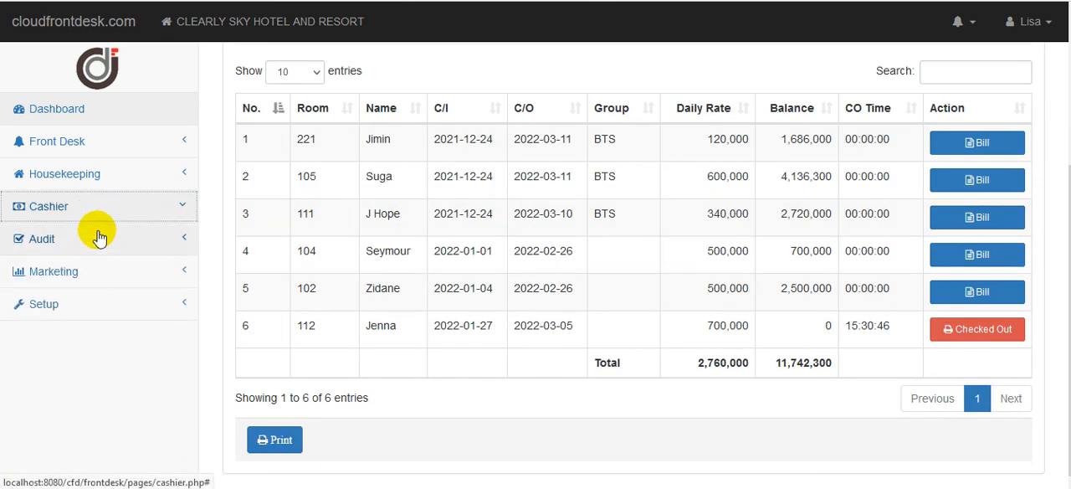
pyautogui.click(94, 241)
pyautogui.click(99, 302)
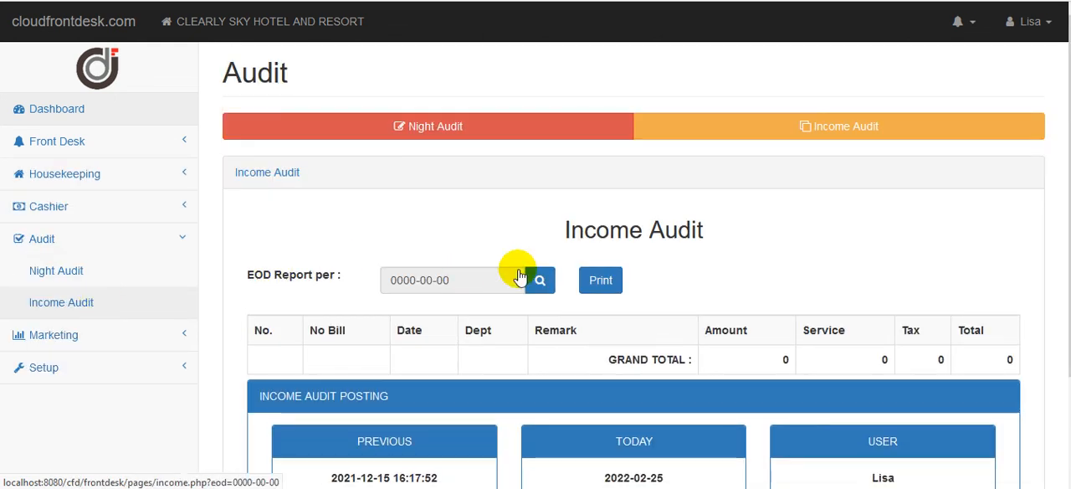
pyautogui.click(540, 280)
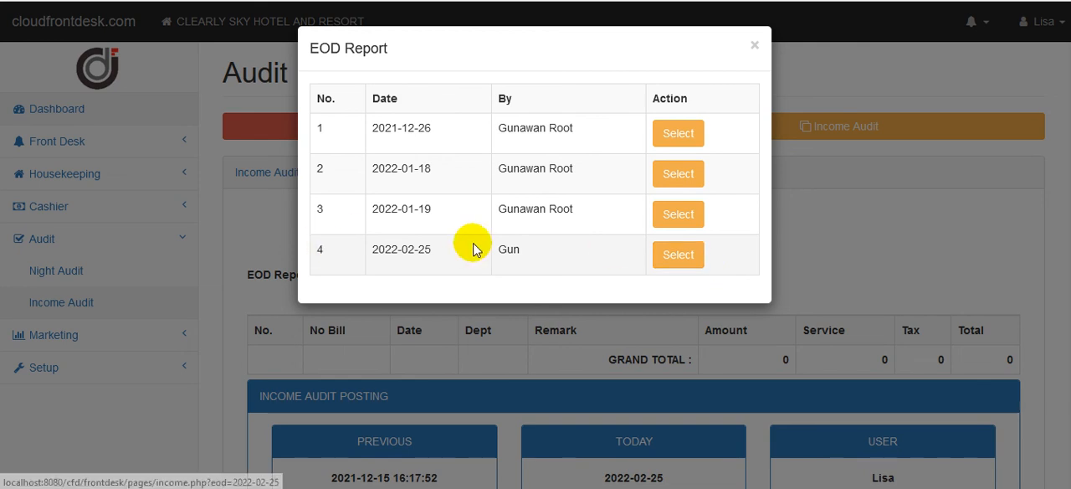
pyautogui.click(753, 48)
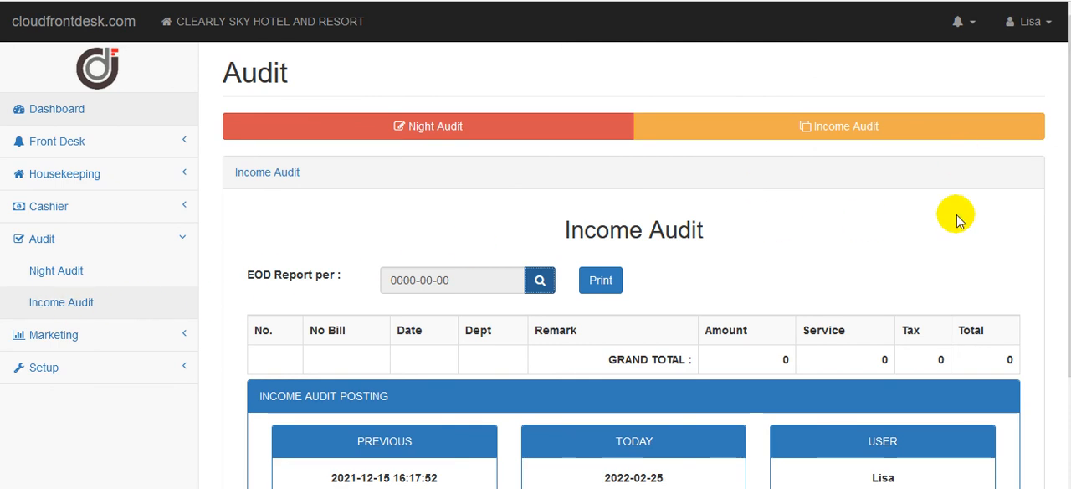
pyautogui.scroll(-3, 999, 101)
pyautogui.scroll(3, 999, 101)
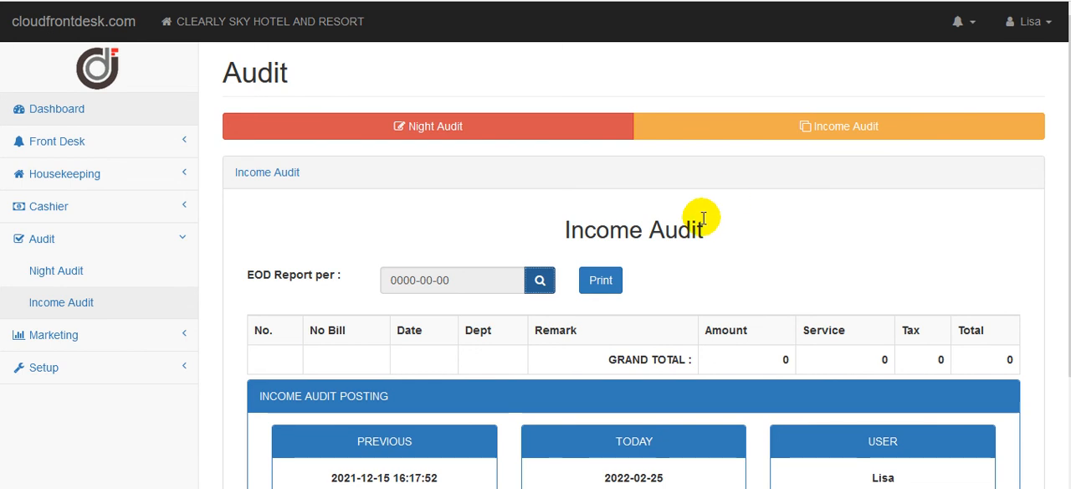